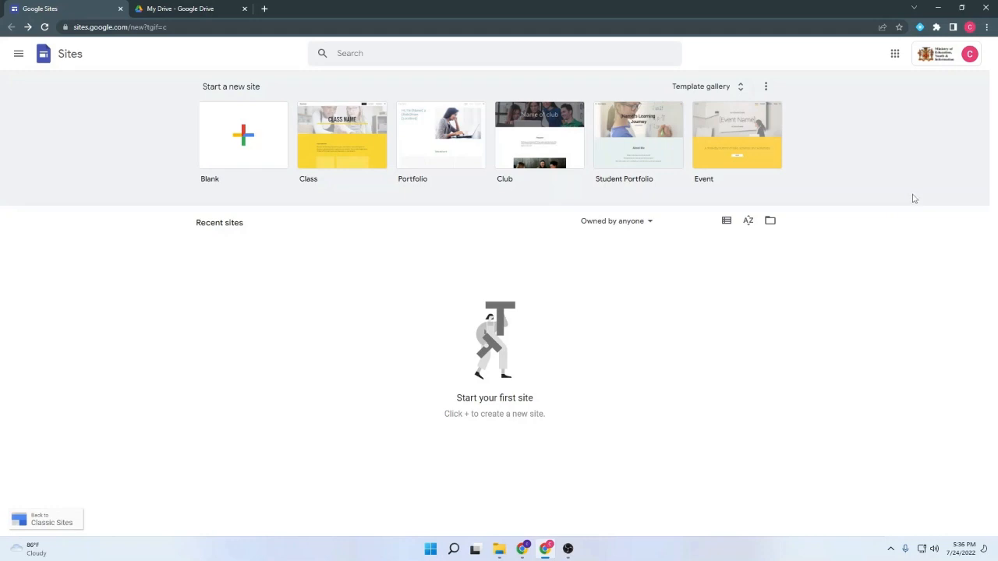
# Step: Create a blank site and add a page named "Guiding Principle 1", copying its name for reuse
pyautogui.click(232, 138)
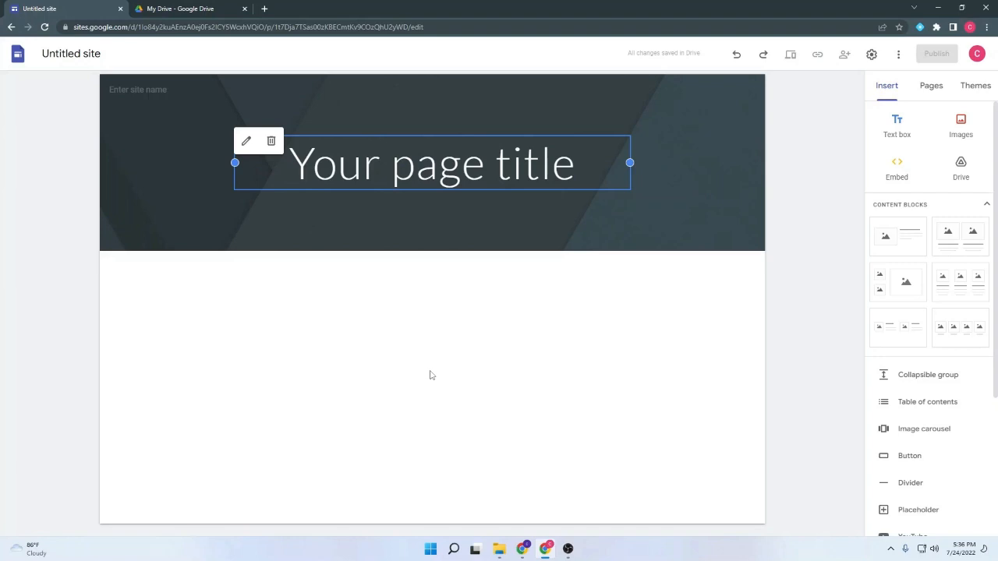
pyautogui.click(935, 88)
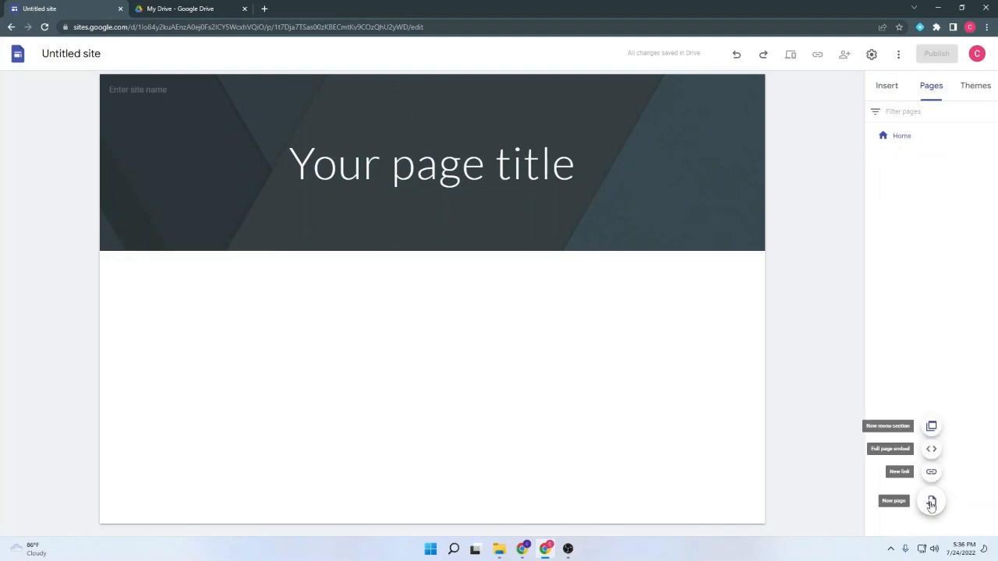
pyautogui.click(931, 503)
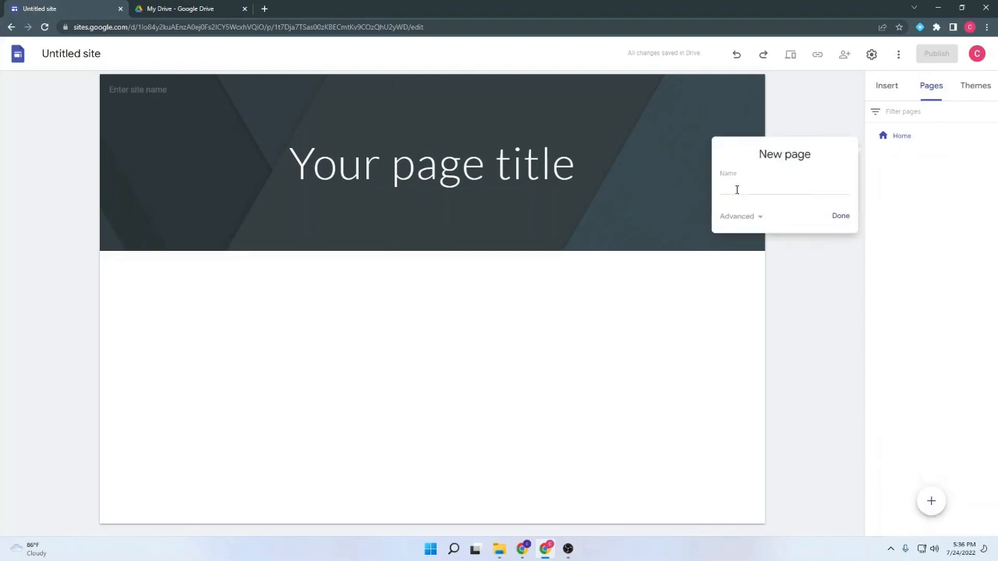
pyautogui.click(736, 190)
pyautogui.write('Guiding Principle 1')
pyautogui.moveTo(791, 187); pyautogui.dragTo(722, 199)
pyautogui.hotkey('ctrl', 'c')
pyautogui.rightClick(749, 188)
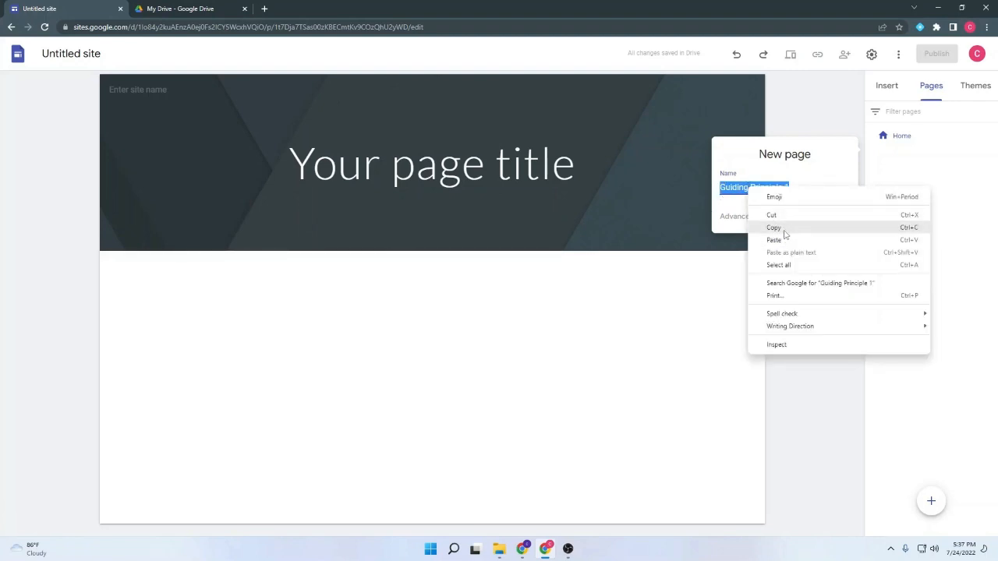
pyautogui.click(780, 227)
pyautogui.click(841, 217)
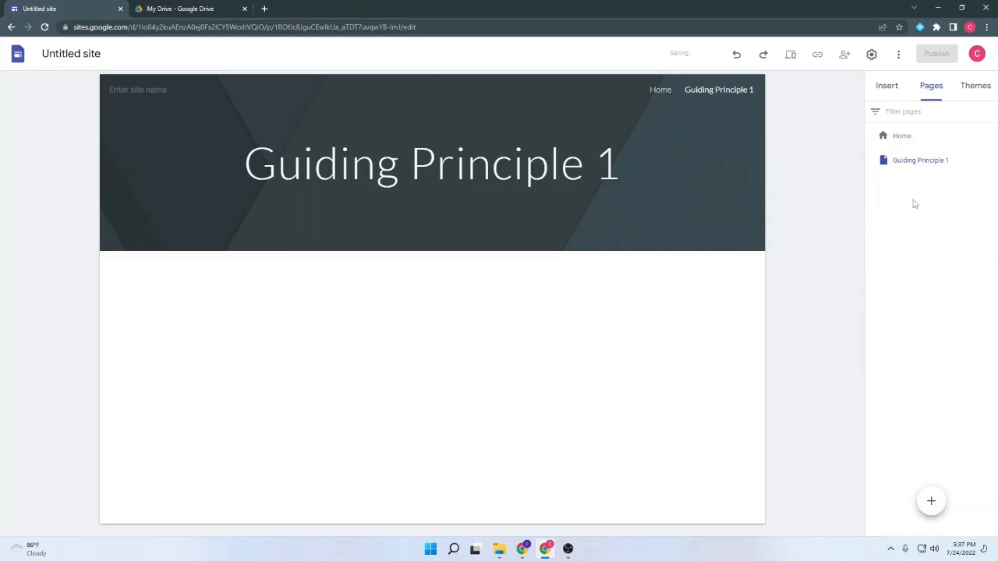
# Step: Add a second page by reusing the copied name and changing it to "Guiding Principle 2"
pyautogui.click(931, 500)
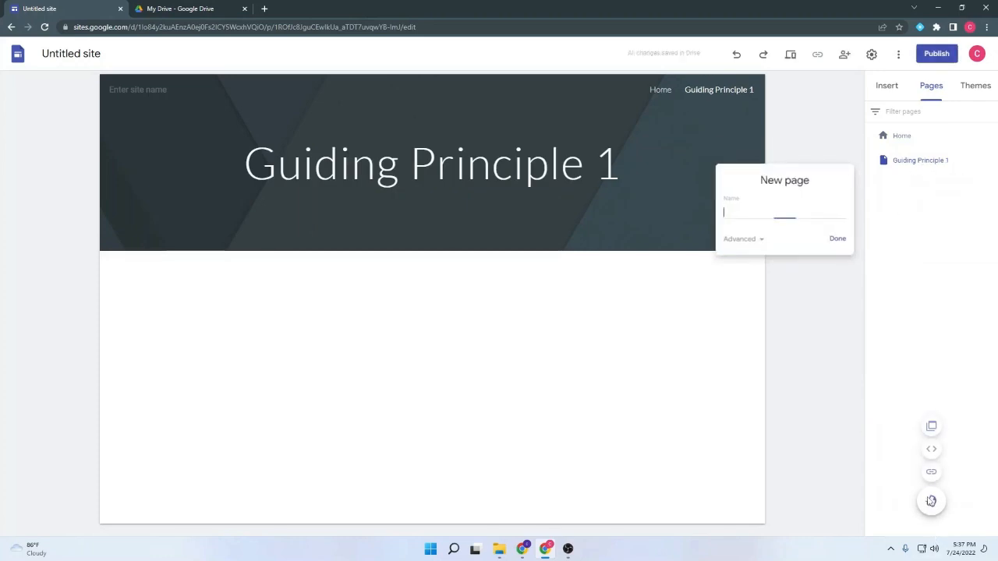
pyautogui.rightClick(733, 213)
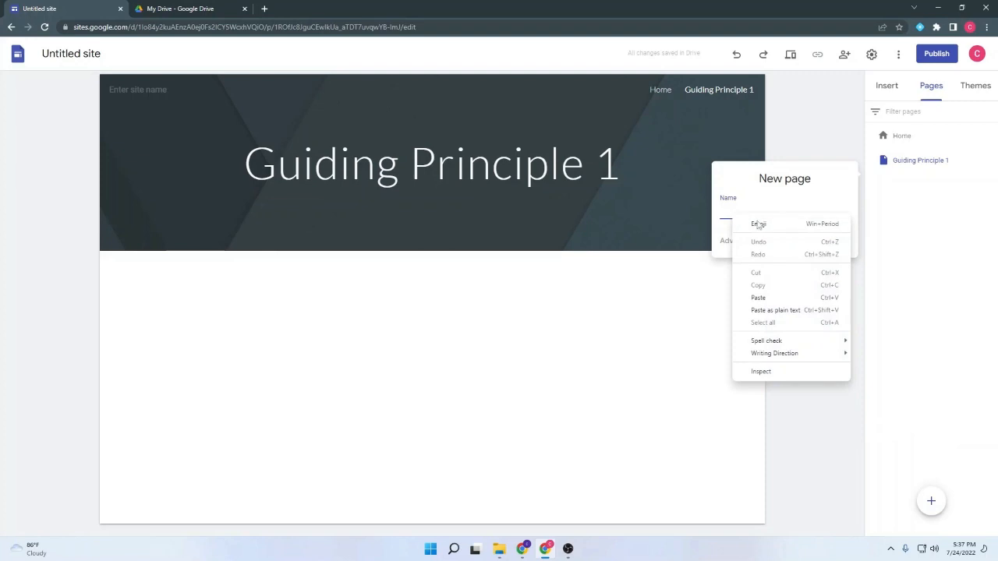
pyautogui.click(770, 297)
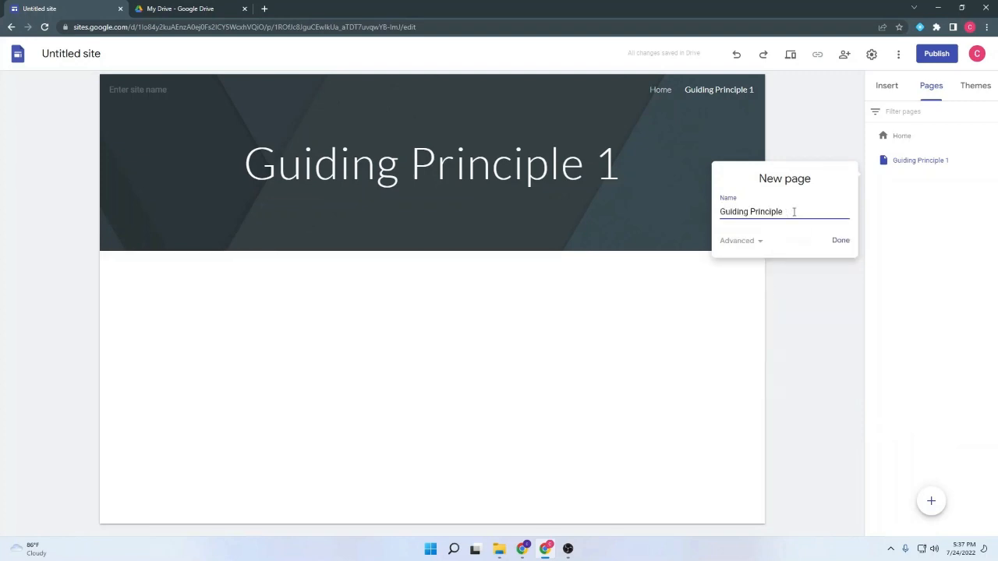
pyautogui.write('2')
pyautogui.click(840, 240)
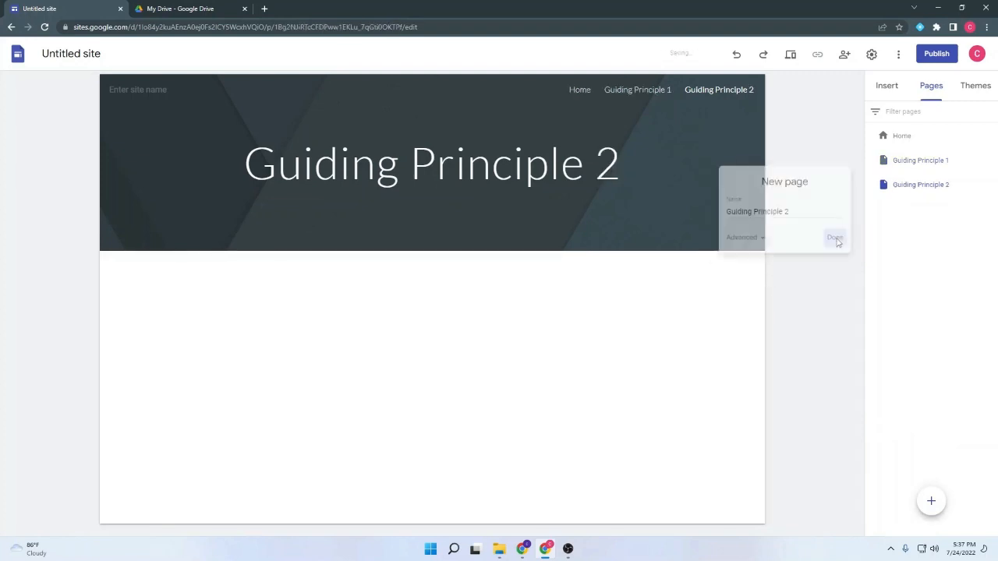
# Step: Add another page from the copied name, changing its number so it reads "Guiding Principle 3"
pyautogui.click(931, 502)
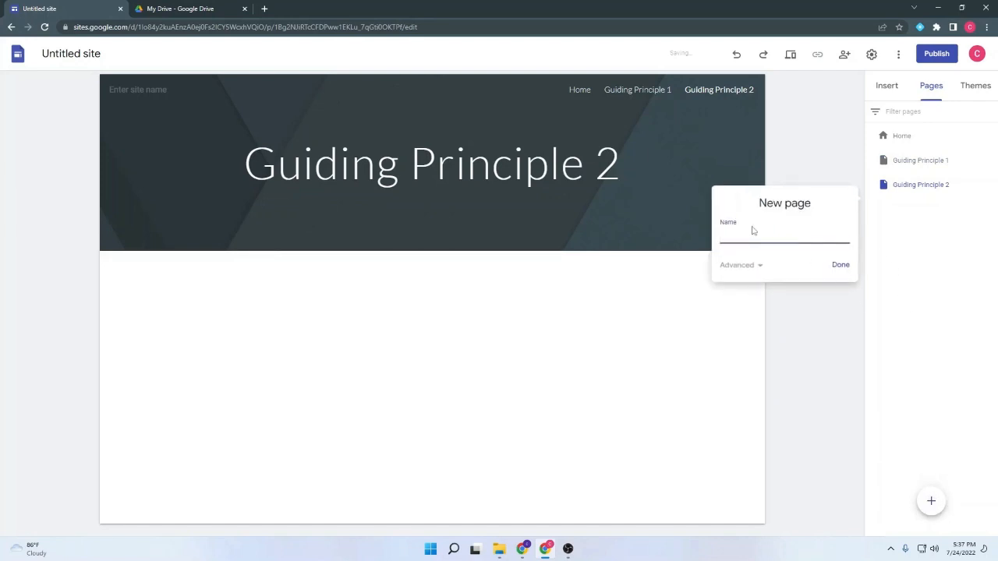
pyautogui.rightClick(730, 243)
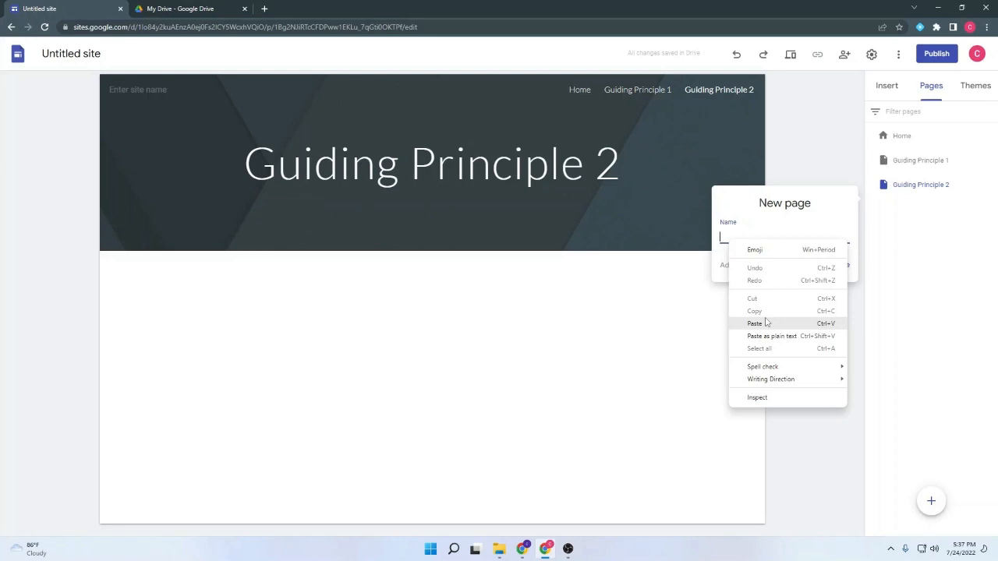
pyautogui.click(755, 323)
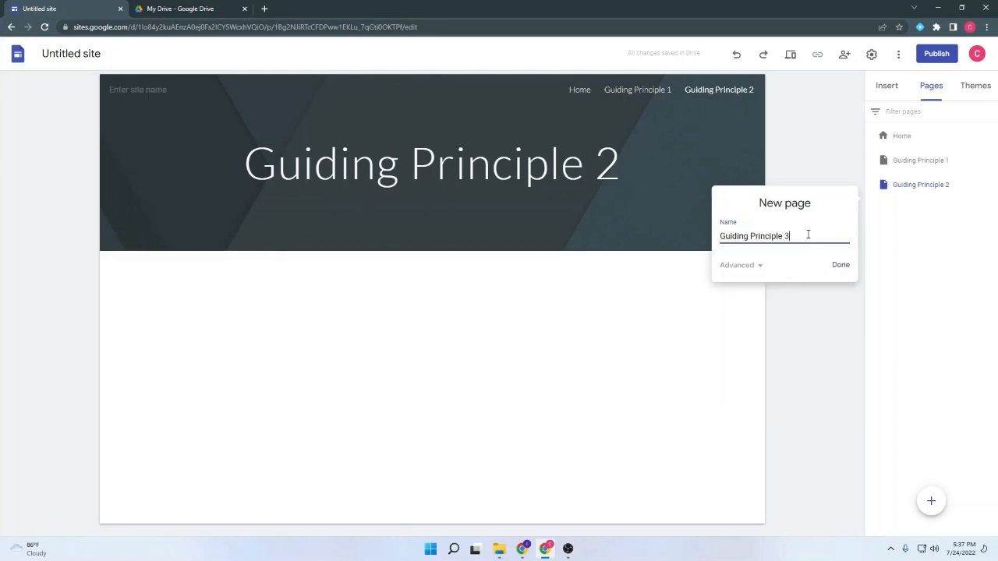
pyautogui.click(840, 264)
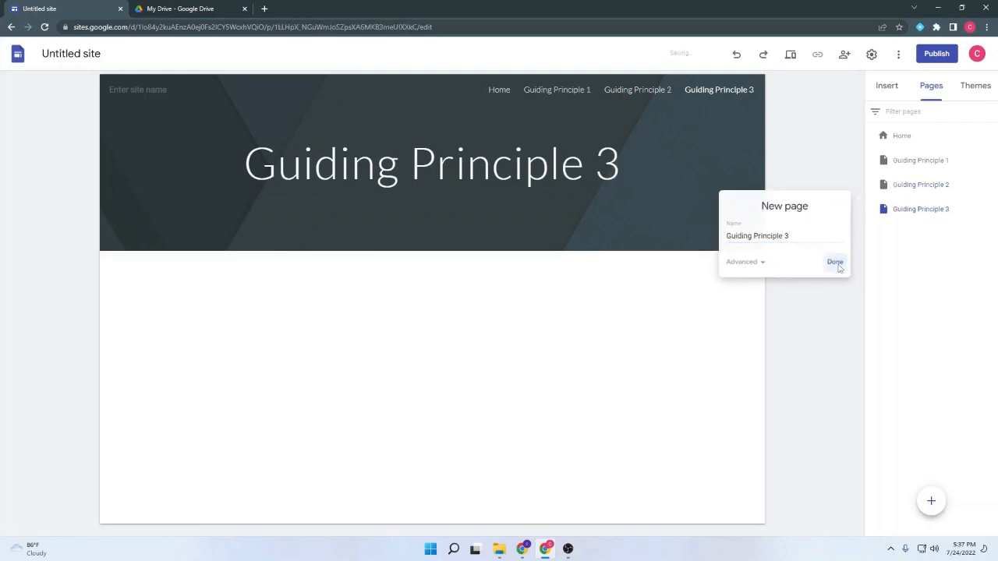
# Step: Add a page named "Guiding Principle 4" based on the copied page name
pyautogui.click(929, 499)
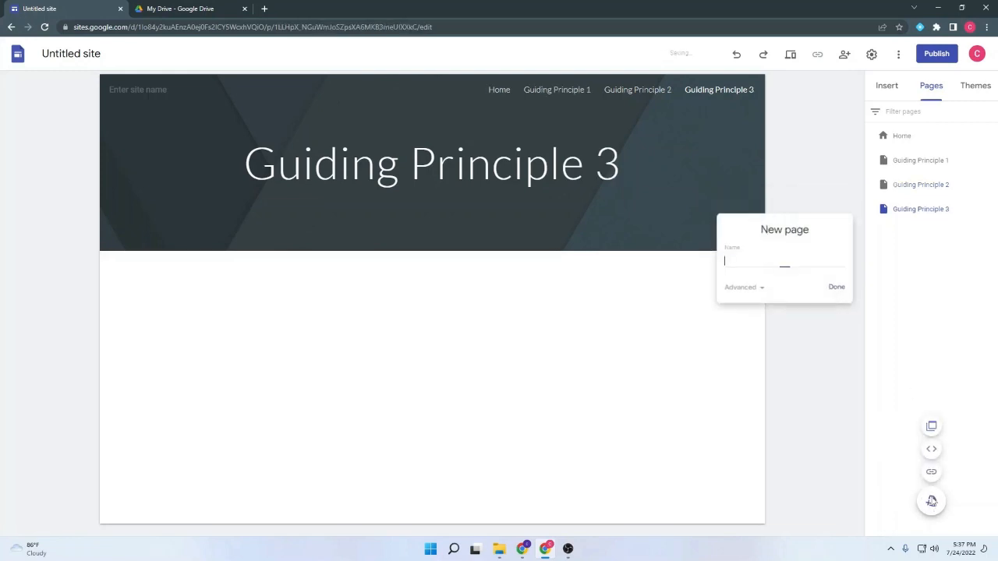
pyautogui.rightClick(741, 261)
pyautogui.click(773, 339)
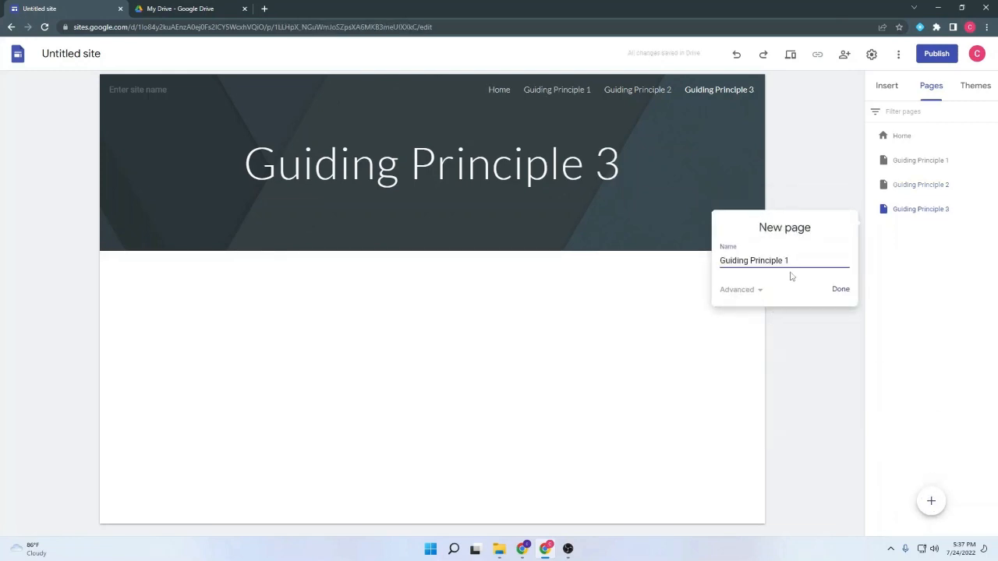
pyautogui.click(840, 291)
# Step: Add a page named "Guiding Principle 5" by pasting the copied name and replacing its number
pyautogui.click(931, 501)
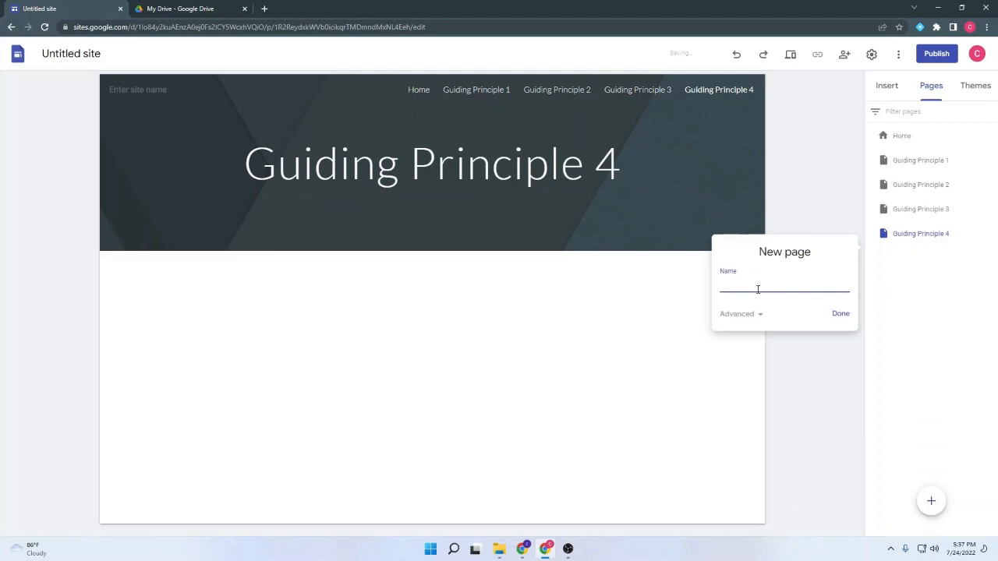
pyautogui.rightClick(752, 289)
pyautogui.click(784, 373)
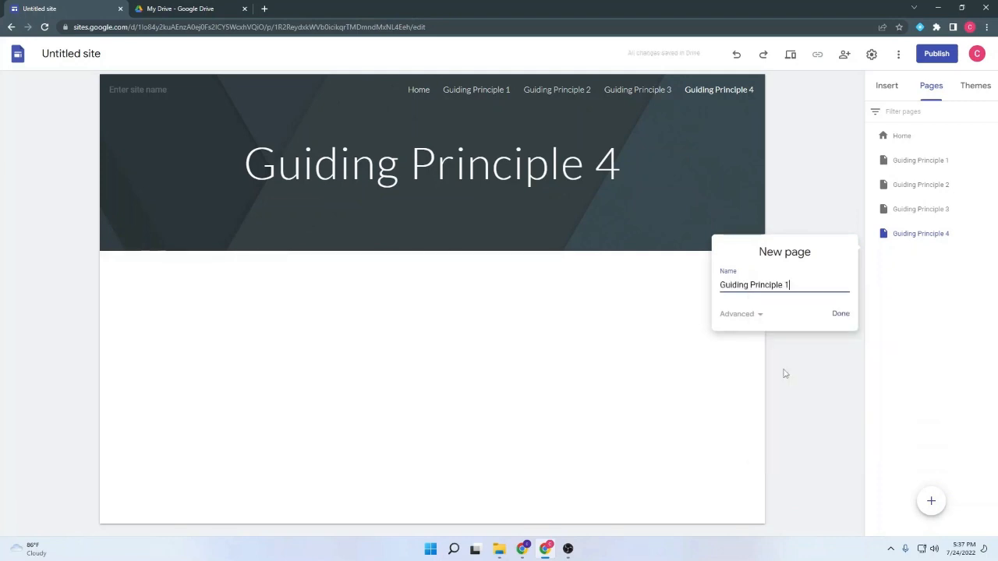
pyautogui.press('BackSpace')
pyautogui.write('5')
pyautogui.click(841, 313)
# Step: Add the last page from the copied name, naming it "Guiding Principle 6"
pyautogui.click(931, 501)
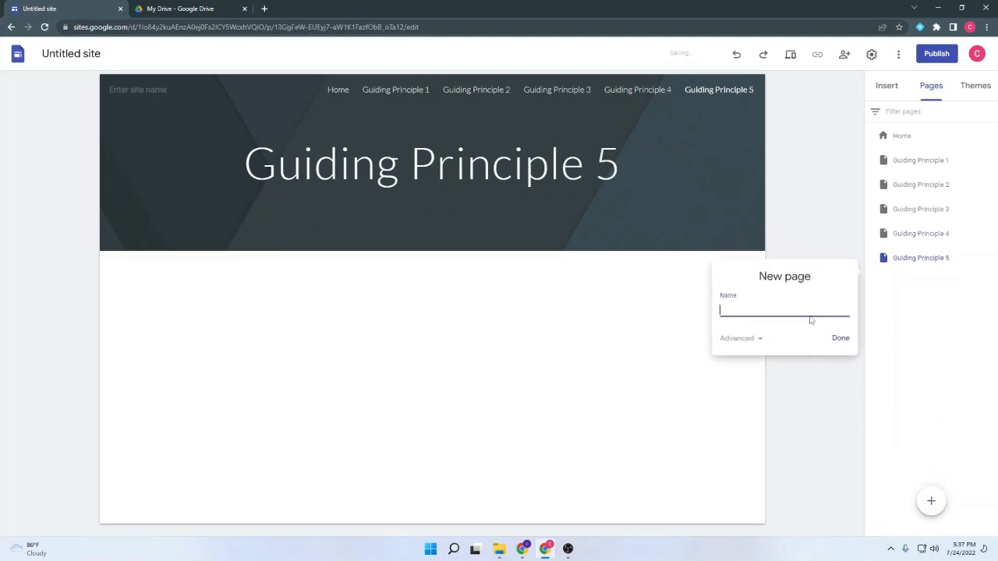
pyautogui.rightClick(759, 312)
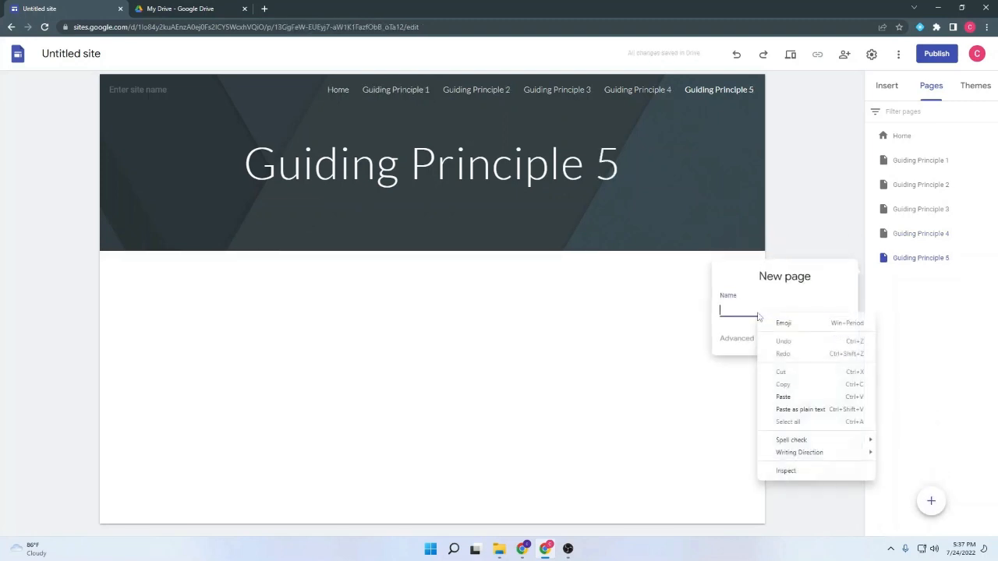
pyautogui.click(795, 395)
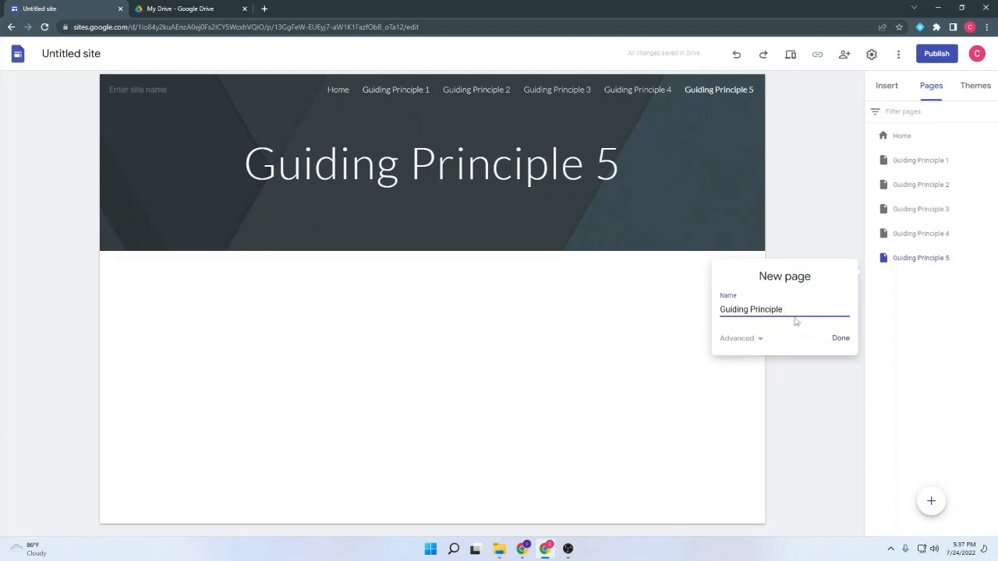
pyautogui.click(842, 340)
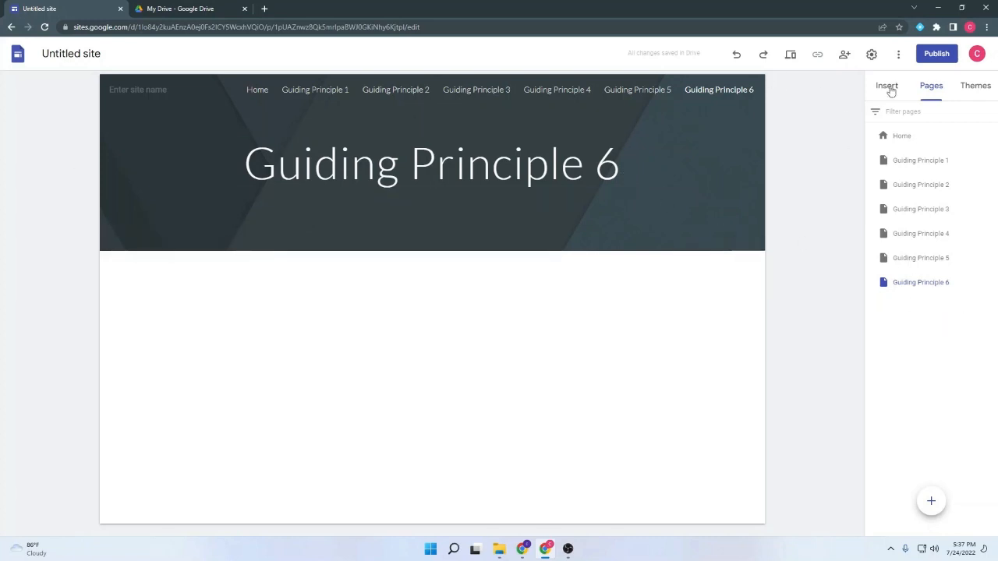
# Step: Return to the Home page and apply the Vision theme to the site
pyautogui.click(261, 93)
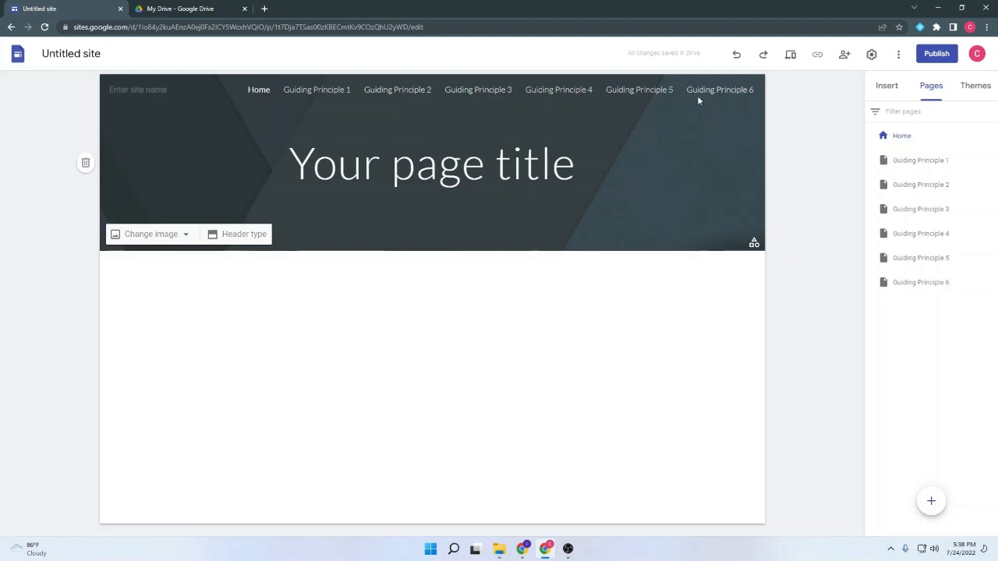
pyautogui.click(967, 91)
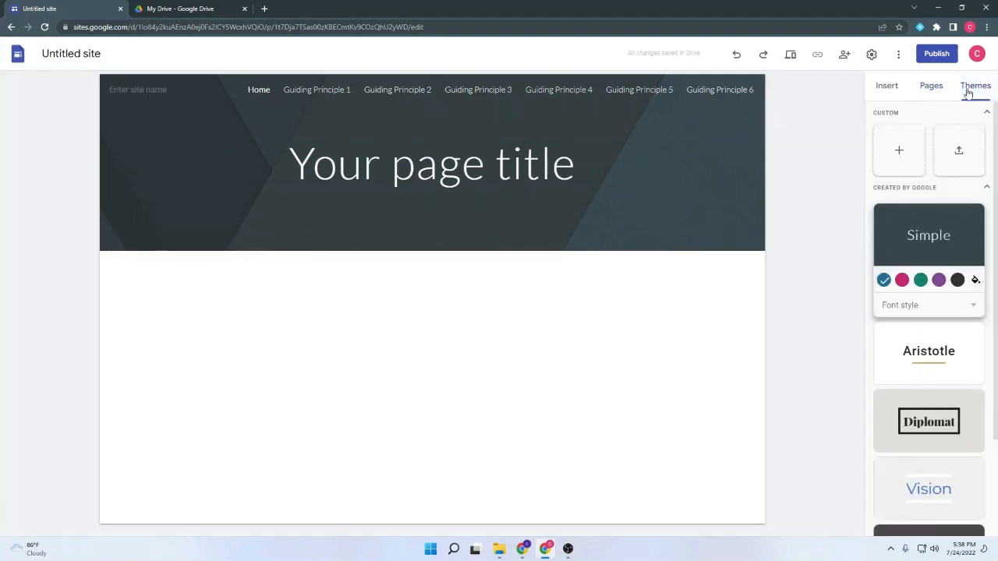
pyautogui.scroll(-2, 946, 250)
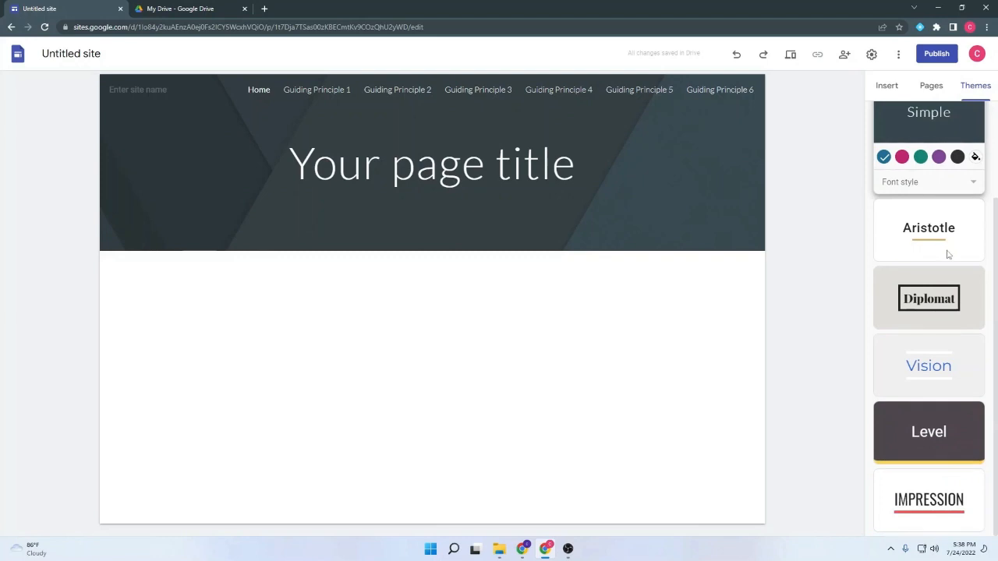
pyautogui.scroll(2, 950, 445)
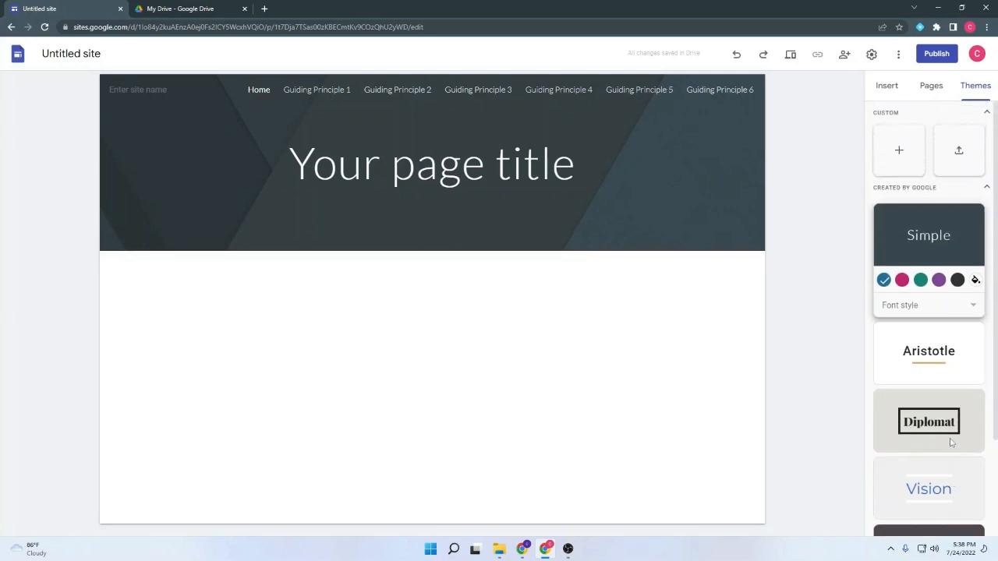
pyautogui.scroll(-2, 950, 413)
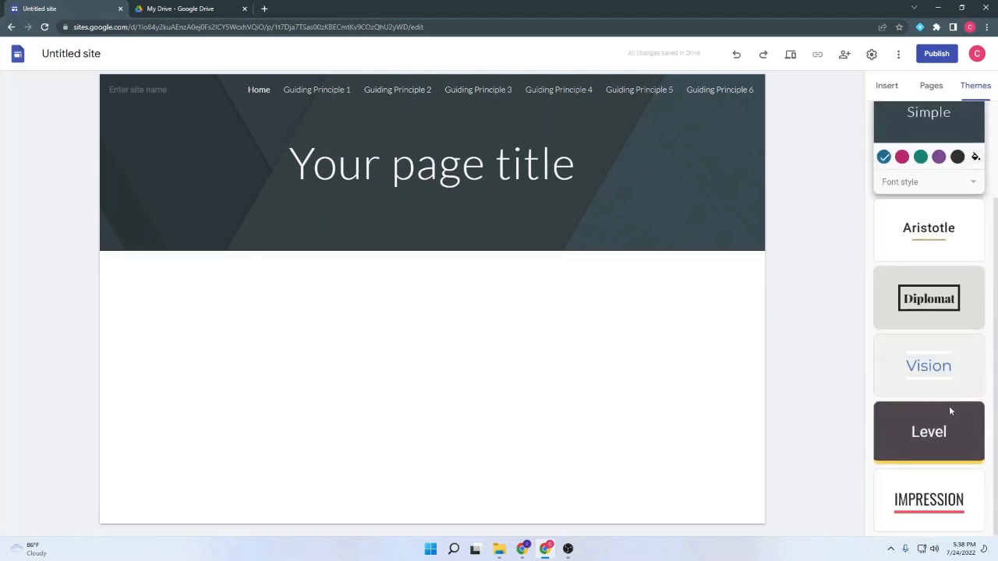
pyautogui.click(936, 372)
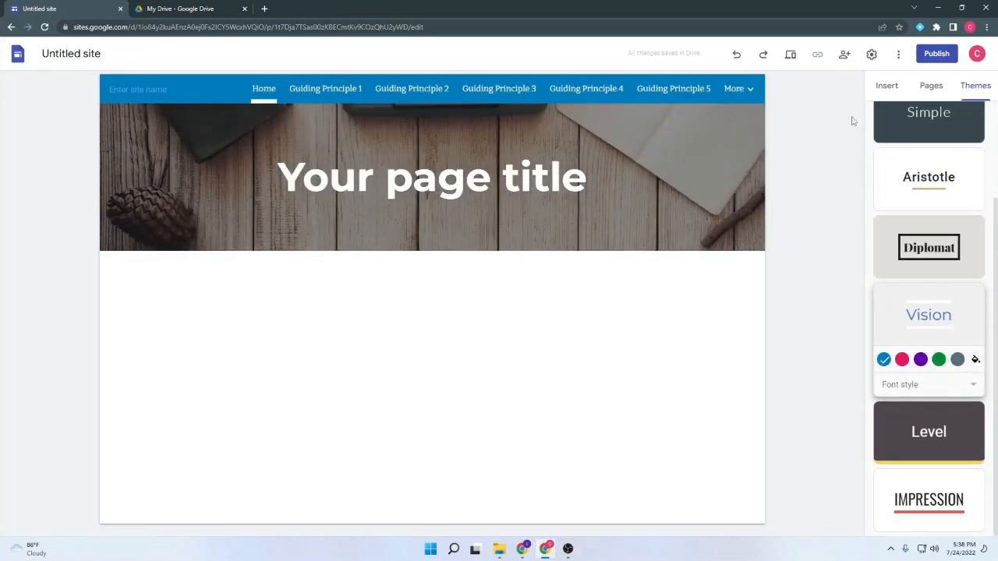
# Step: Replace the placeholder title in the Home page header with the site owner's full name
pyautogui.click(888, 87)
pyautogui.moveTo(679, 121)
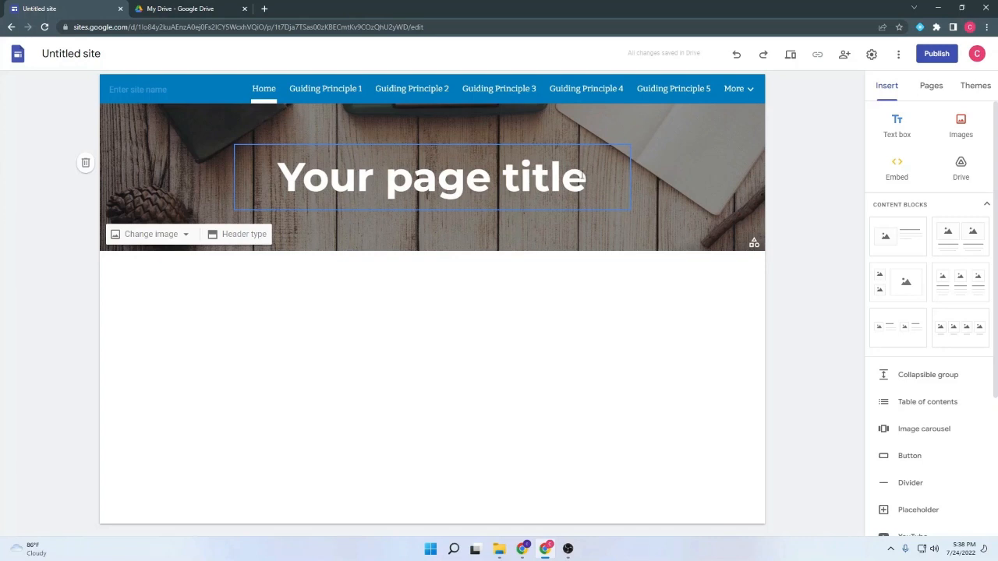
pyautogui.click(583, 177)
pyautogui.press('BackSpace')
pyautogui.press('BackSpace')
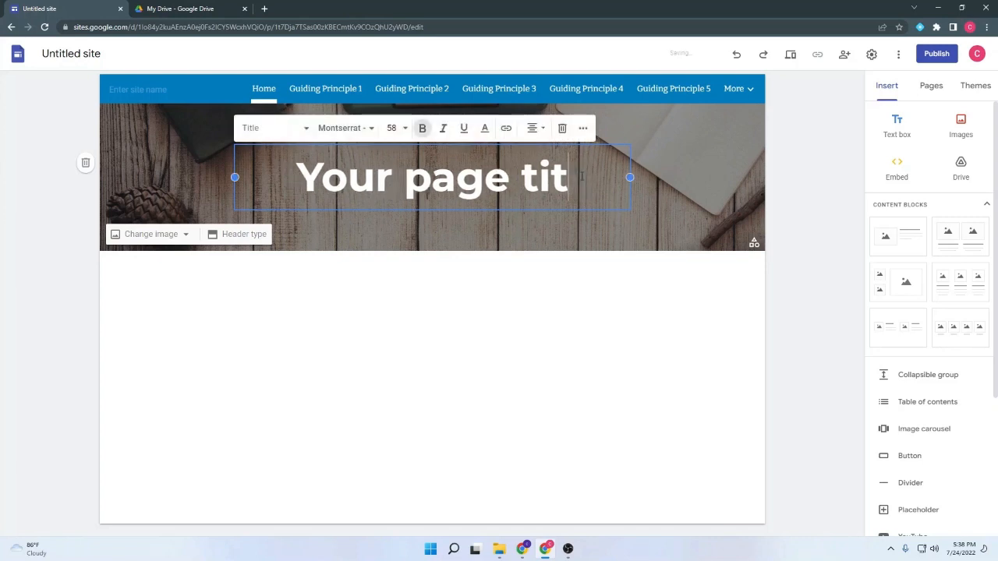
pyautogui.press('BackSpace')
pyautogui.press('BackSpace')
pyautogui.press('BackSpace')
pyautogui.press('BackSpace')
pyautogui.press('BackSpace')
pyautogui.press('BackSpace')
pyautogui.press('BackSpace')
pyautogui.press('BackSpace')
pyautogui.press('BackSpace')
pyautogui.press('BackSpace')
pyautogui.press('BackSpace')
pyautogui.press('BackSpace')
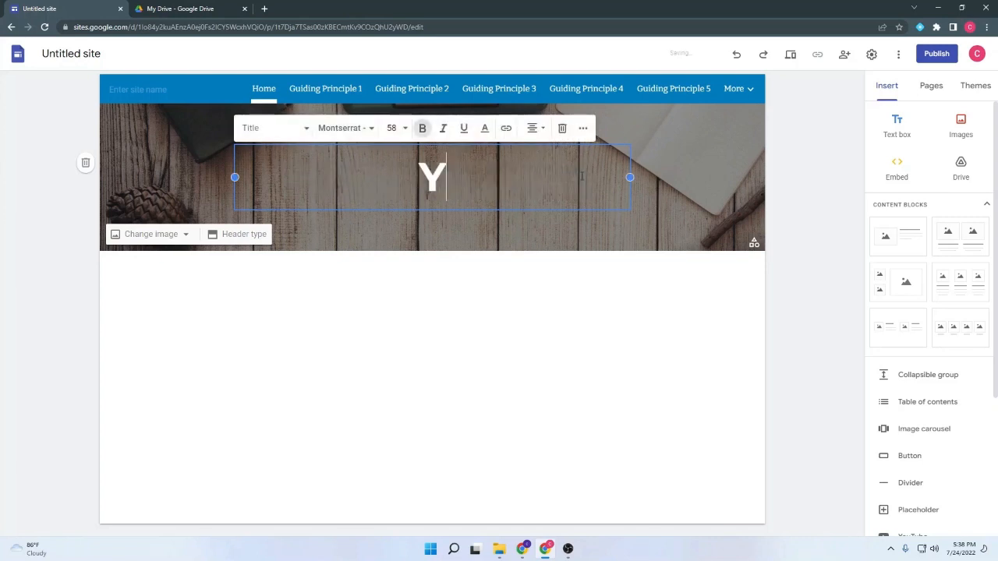
pyautogui.press('BackSpace')
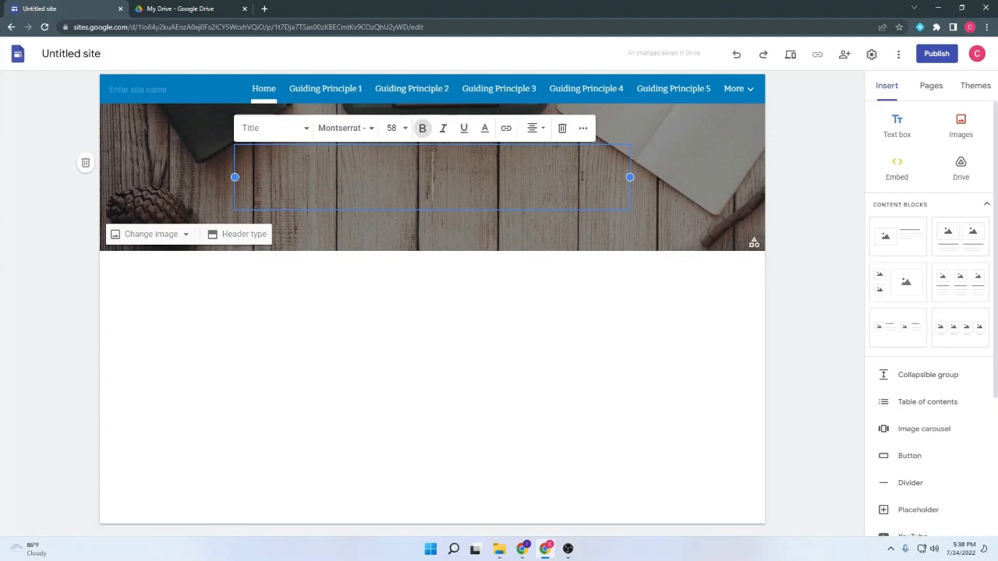
pyautogui.write('Co')
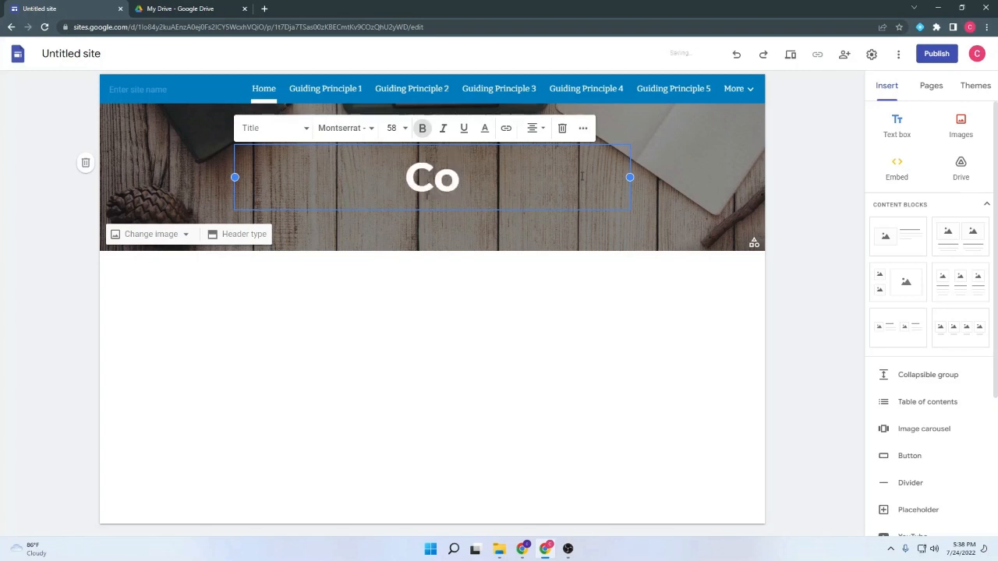
pyautogui.write('urtney')
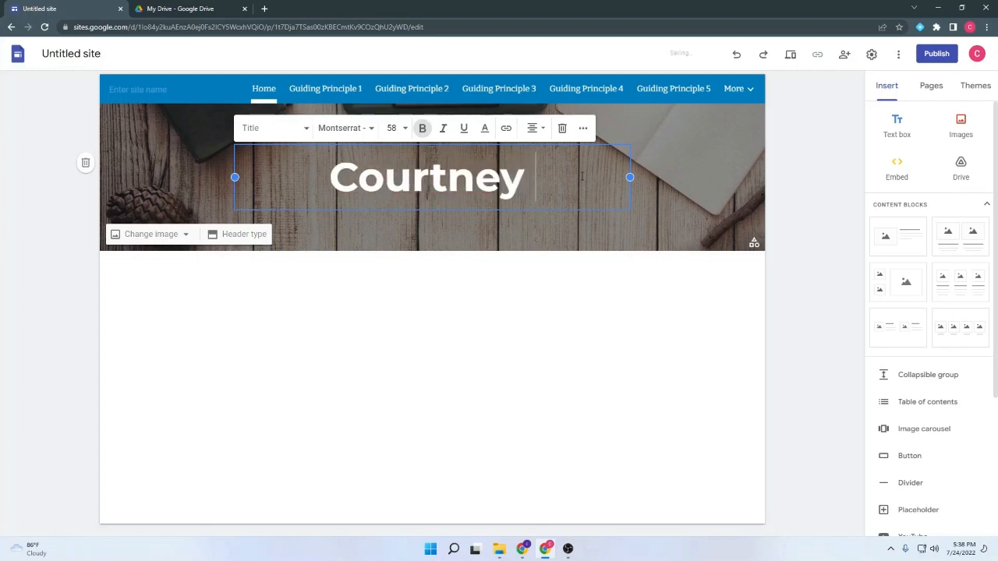
pyautogui.write(' Vaseel')
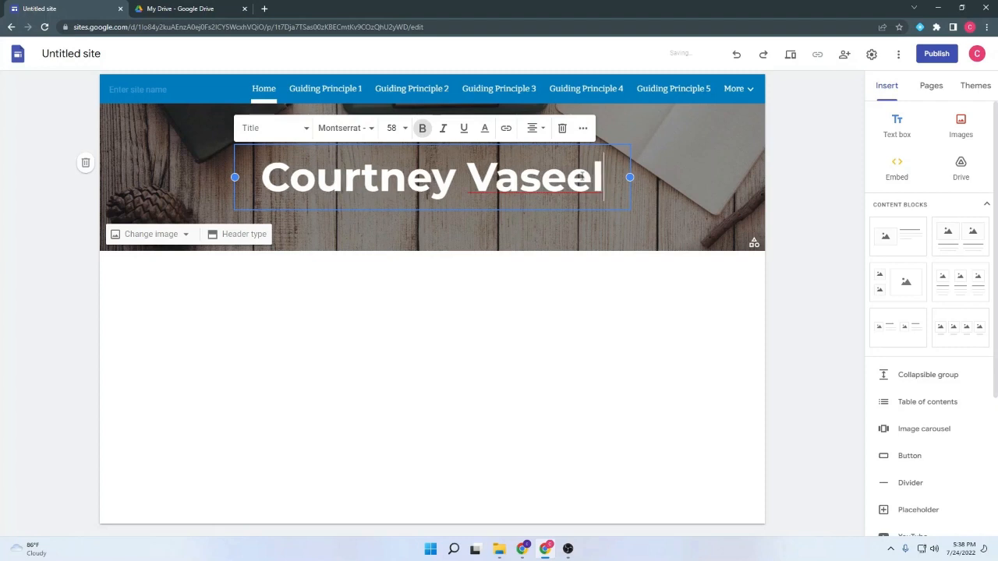
pyautogui.press('BackSpace')
pyautogui.press('BackSpace')
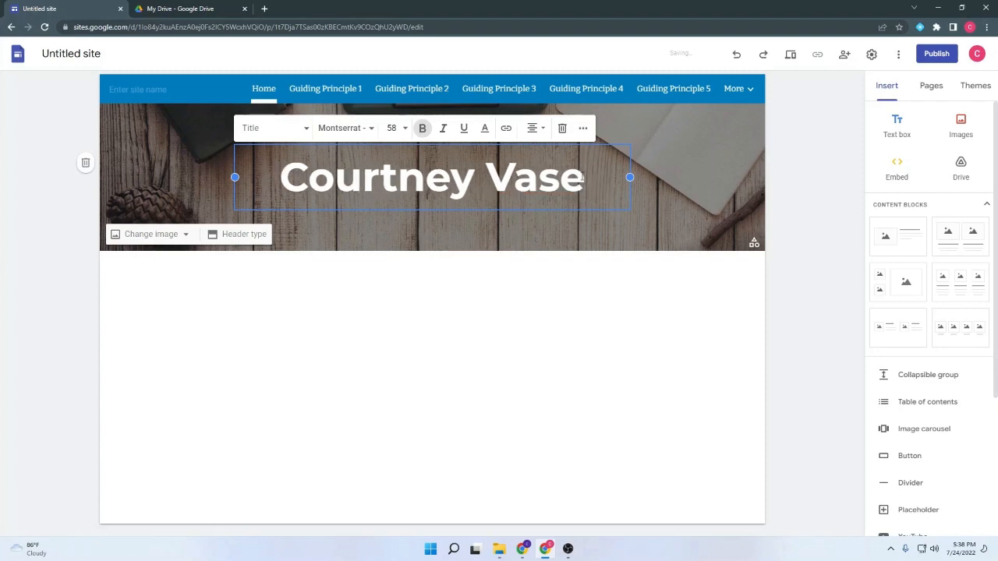
pyautogui.press('BackSpace')
pyautogui.write('ssell')
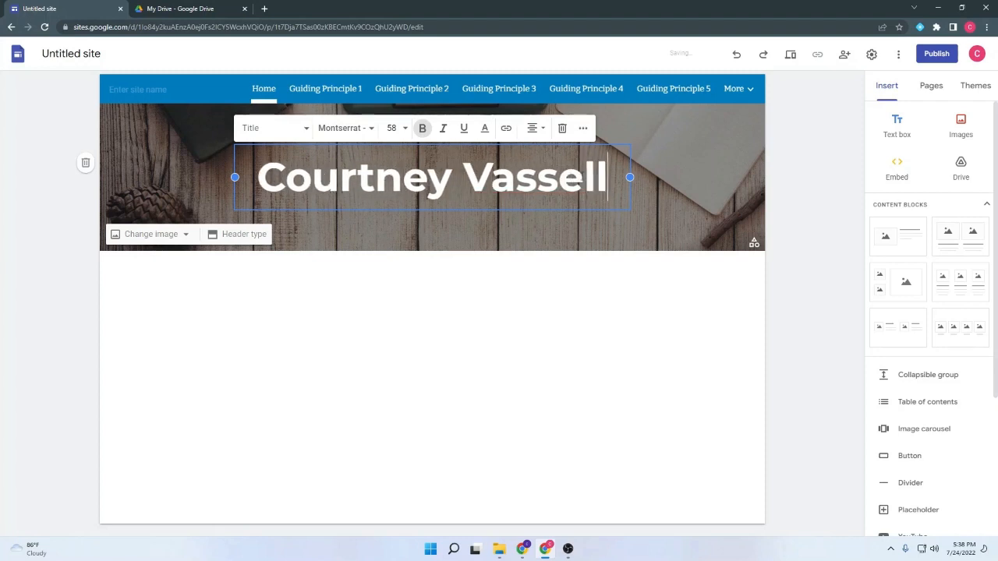
pyautogui.click(702, 187)
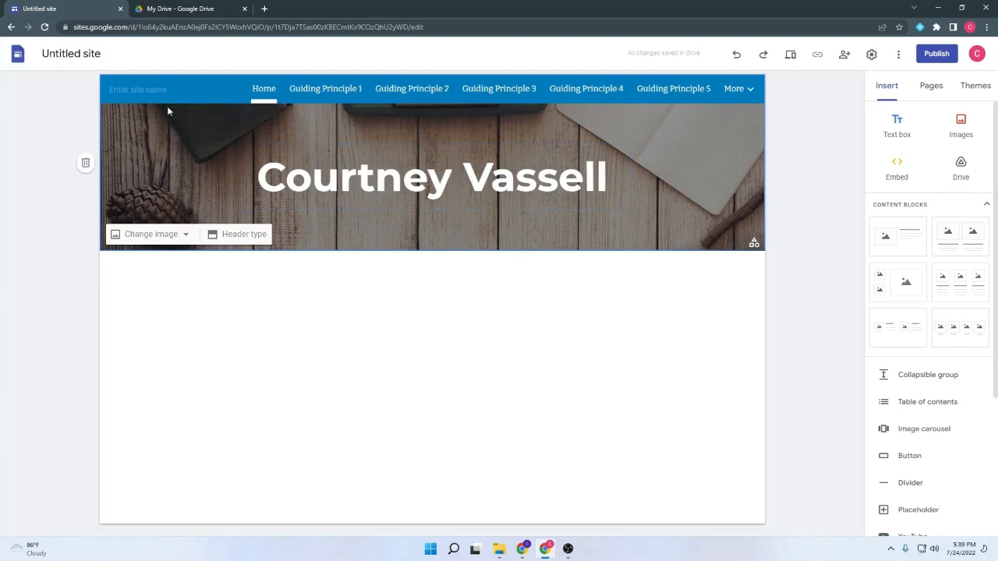
# Step: Enter the site name as "Teach-" followed by the owner's surname and "E-Portfolio"
pyautogui.click(150, 90)
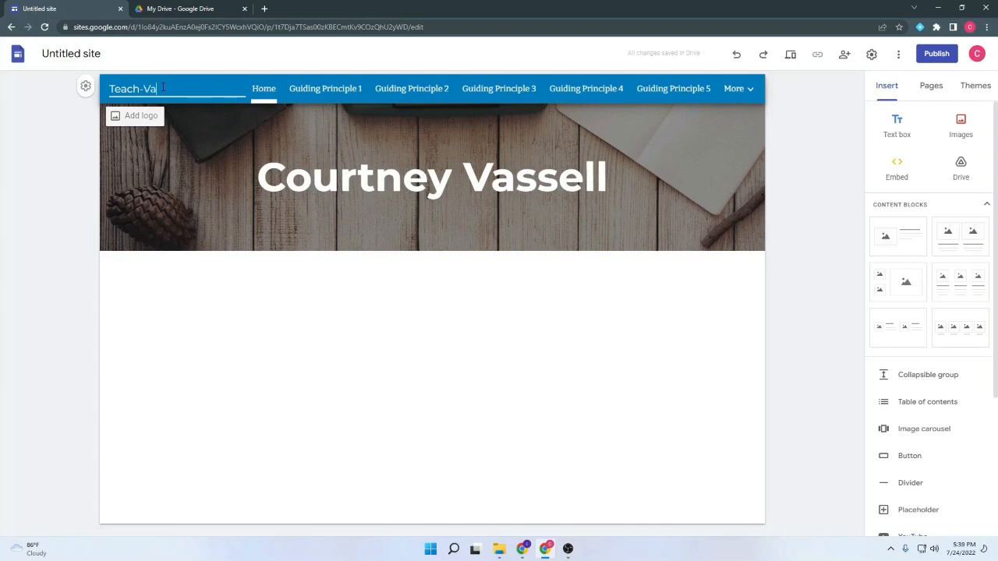
pyautogui.write('sell E-portfolio')
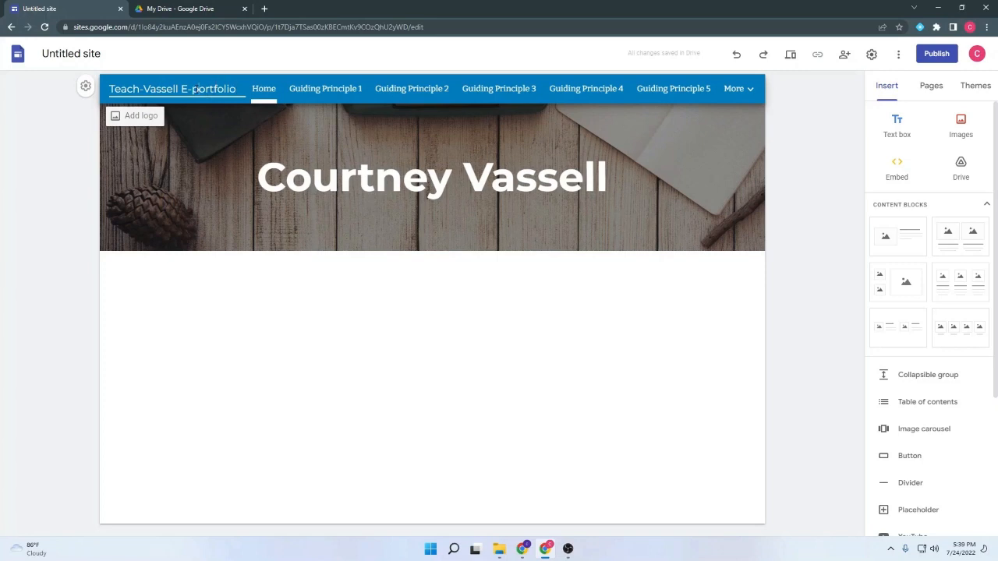
pyautogui.press('BackSpace')
pyautogui.write('P')
pyautogui.click(164, 120)
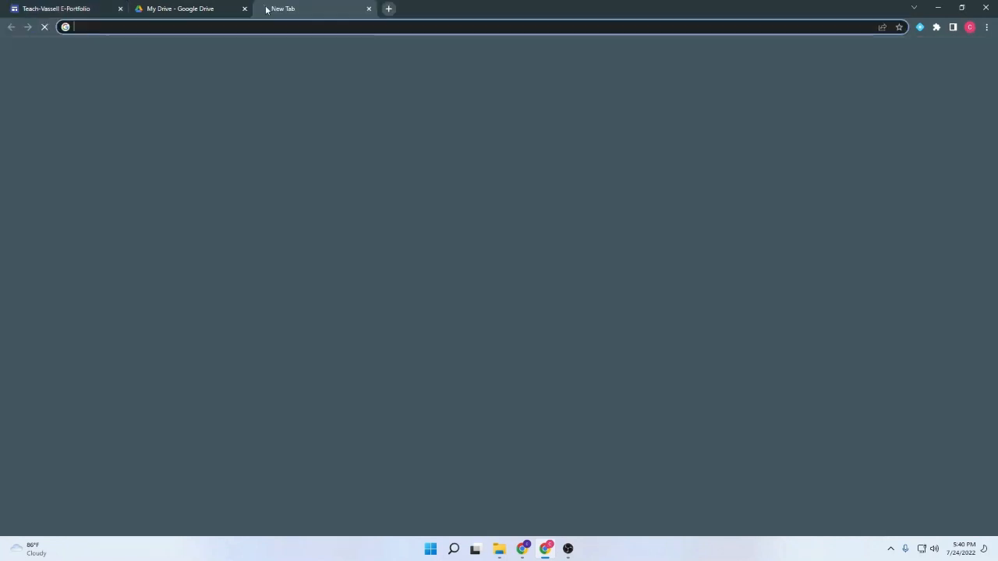
# Step: Switch to the existing e-portfolio site and examine its Home page sections and the entries in its navigation bar
pyautogui.click(264, 8)
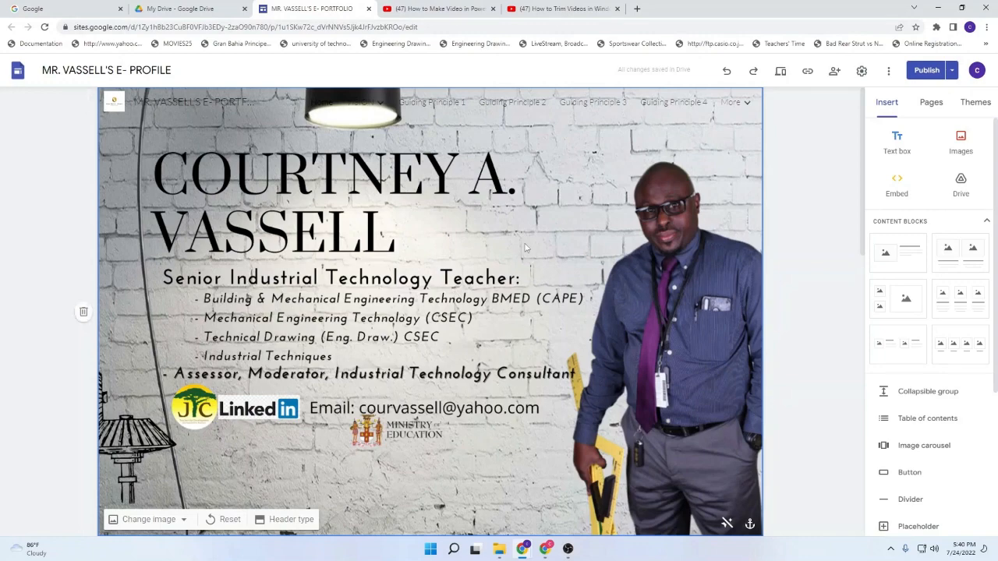
pyautogui.scroll(-5, 485, 251)
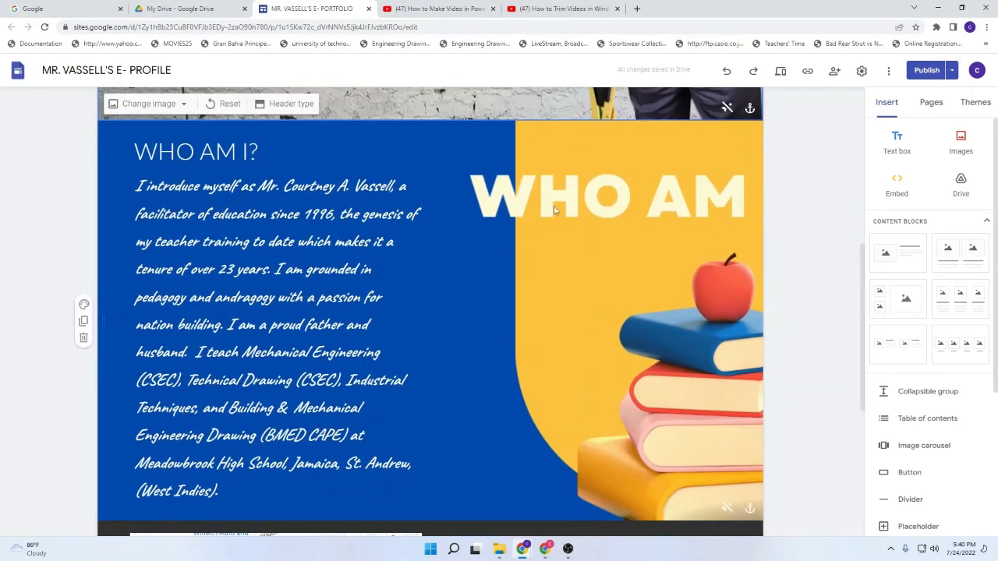
pyautogui.scroll(-4, 583, 216)
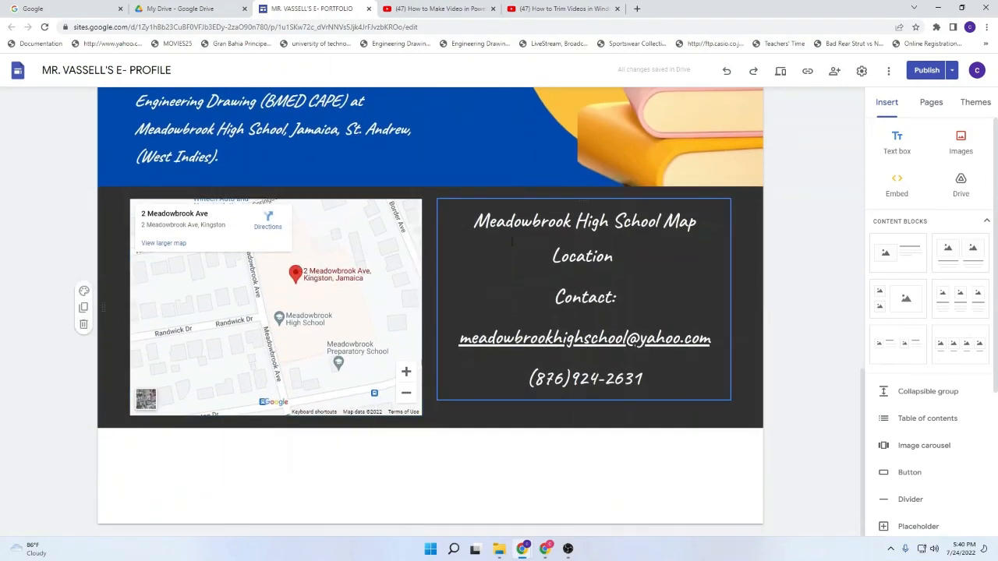
pyautogui.scroll(9, 466, 347)
pyautogui.scroll(1, 468, 341)
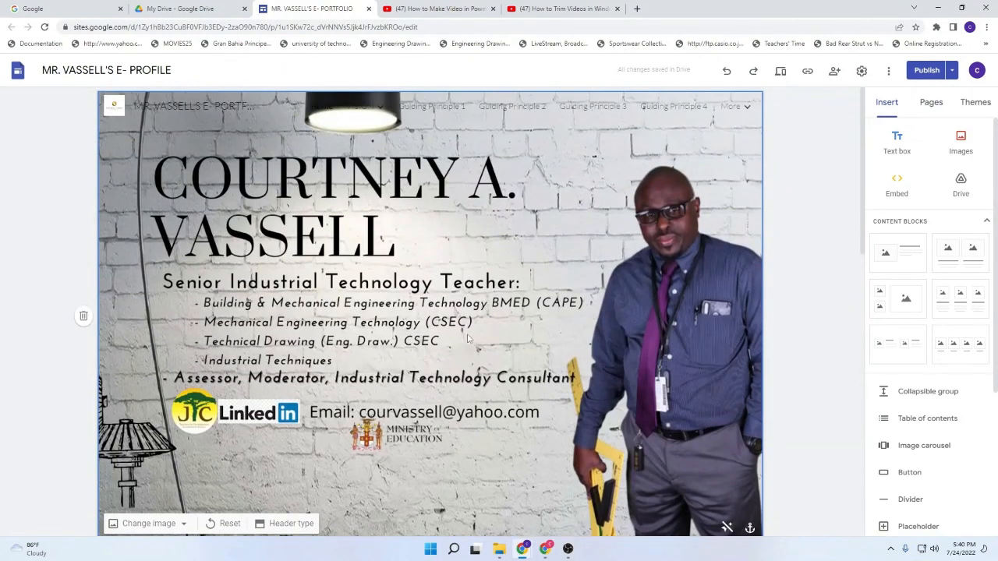
pyautogui.moveTo(428, 108)
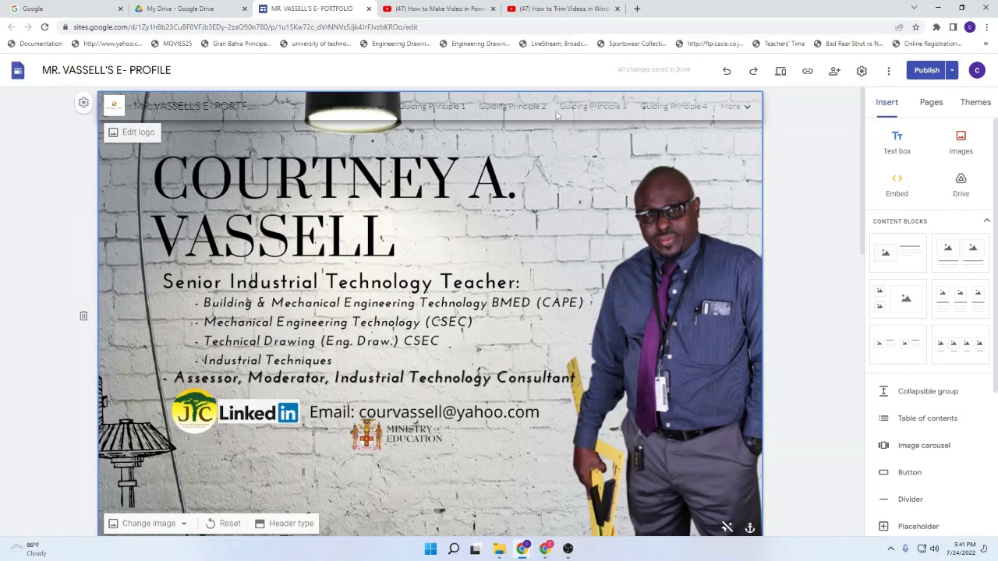
pyautogui.moveTo(368, 112)
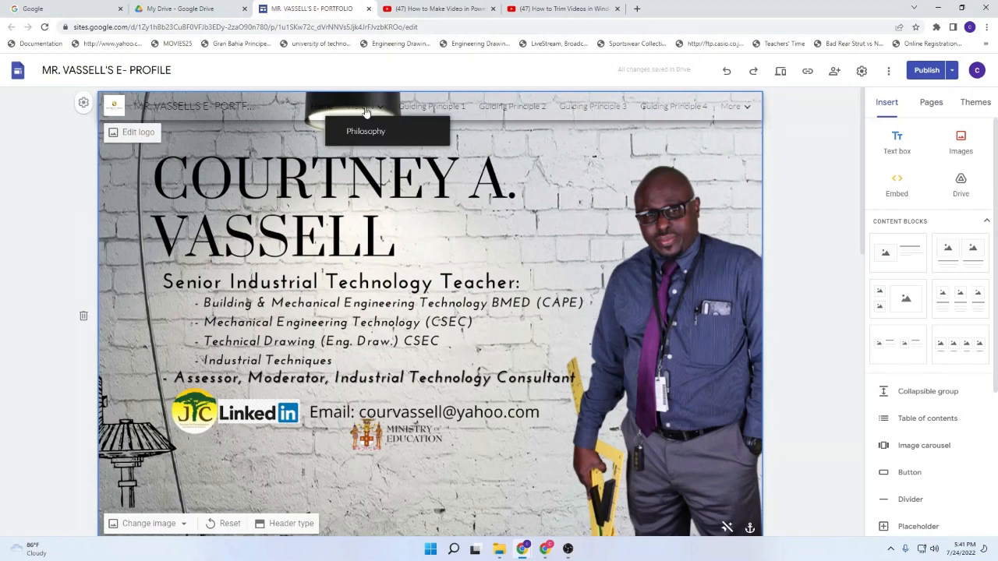
# Step: Preview the existing e-portfolio and check its page navigation, including the Philosophy subpage, then leave that browser window
pyautogui.click(781, 72)
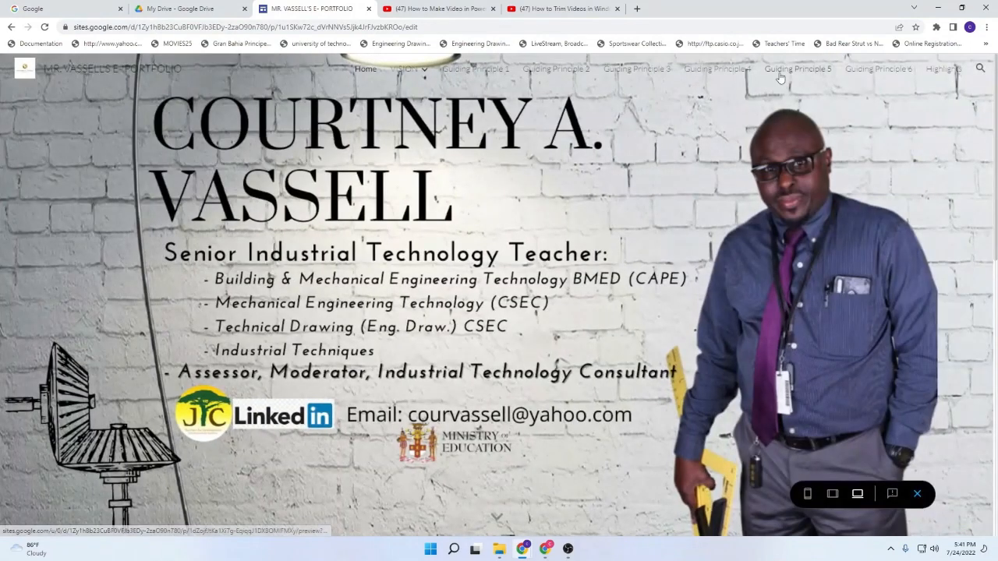
pyautogui.moveTo(407, 72)
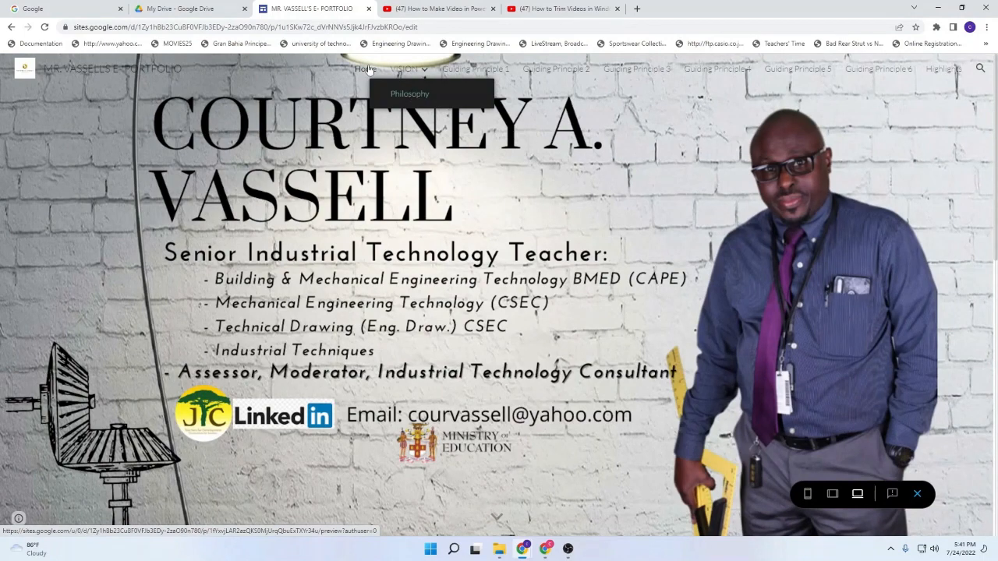
pyautogui.click(173, 11)
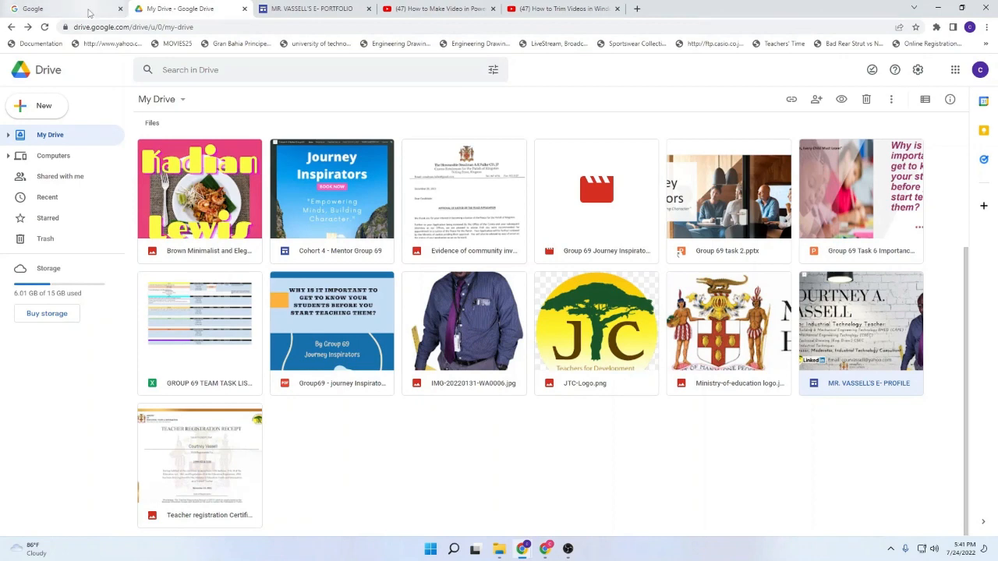
pyautogui.click(70, 9)
pyautogui.click(324, 10)
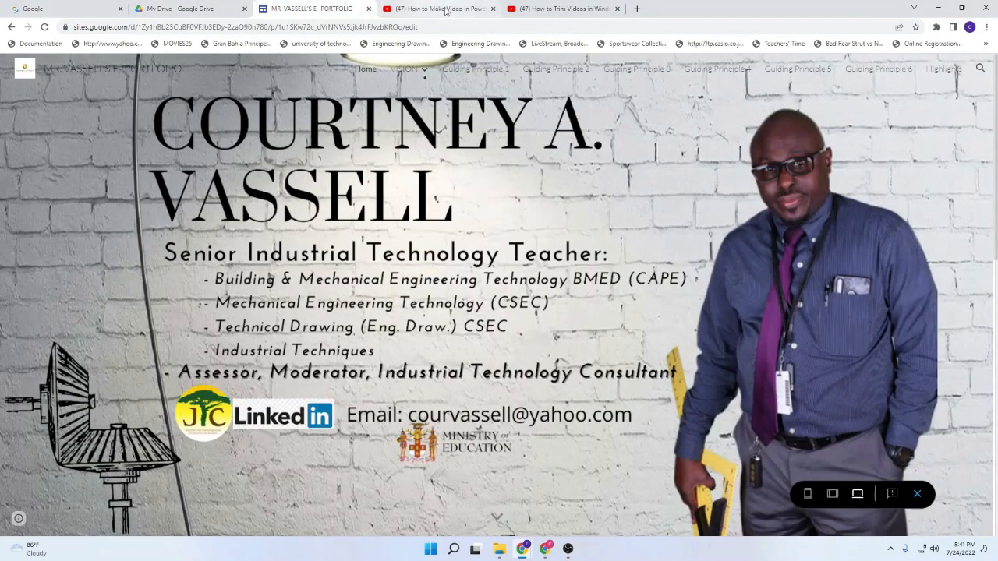
pyautogui.click(938, 8)
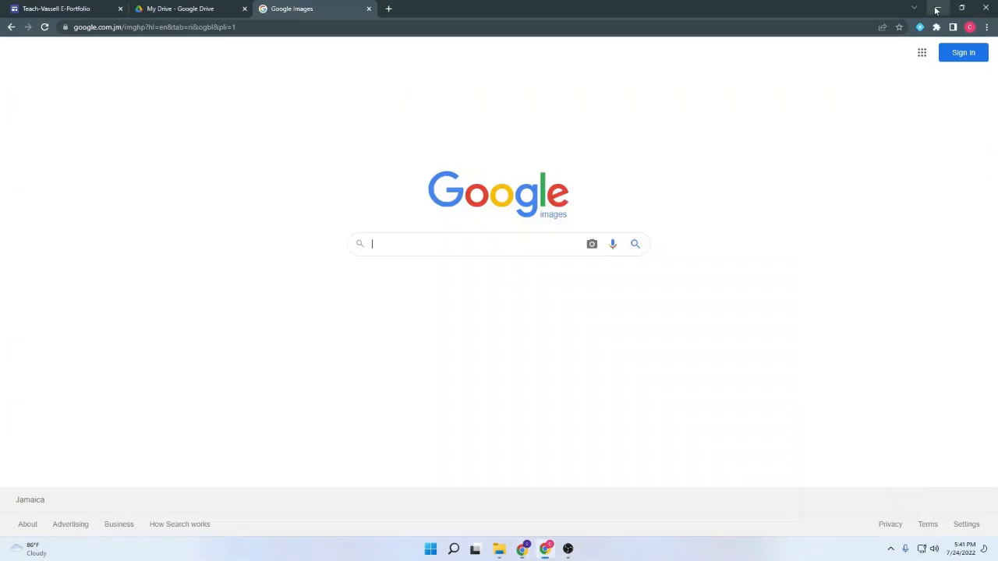
# Step: Return to the new E-Portfolio site and add a page named "Philosophy"
pyautogui.click(206, 8)
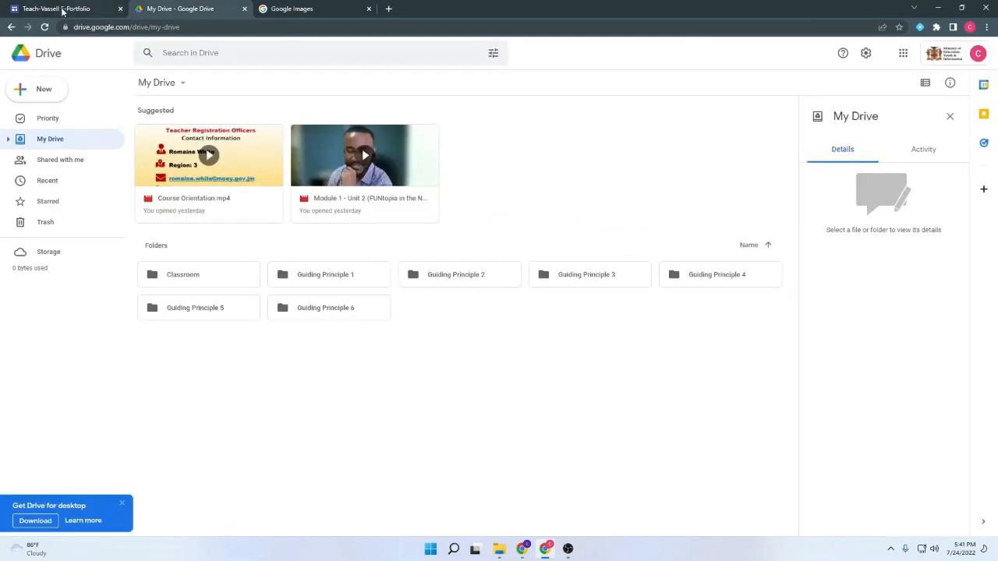
pyautogui.click(62, 11)
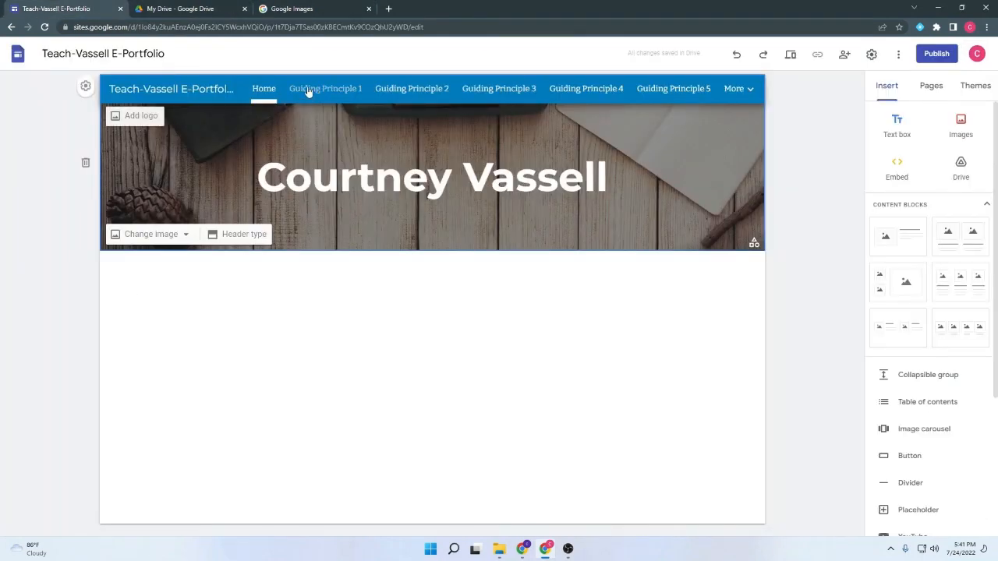
pyautogui.click(939, 93)
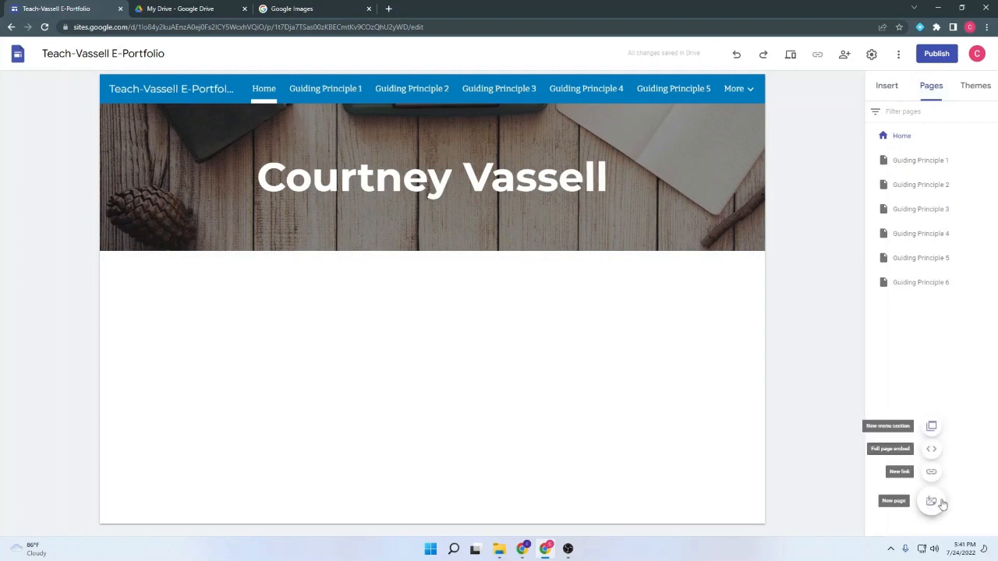
pyautogui.click(937, 502)
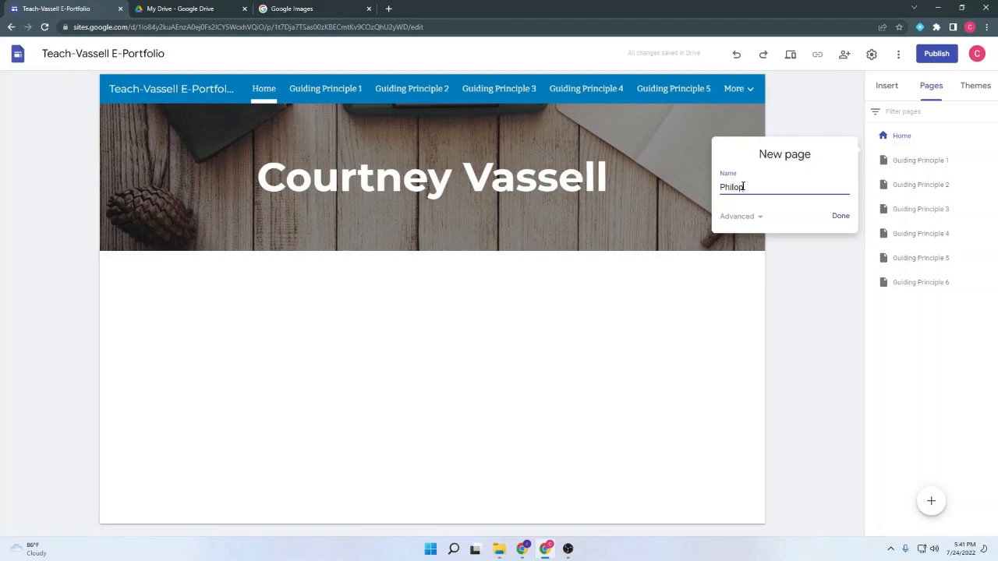
pyautogui.press('BackSpace')
pyautogui.click(838, 217)
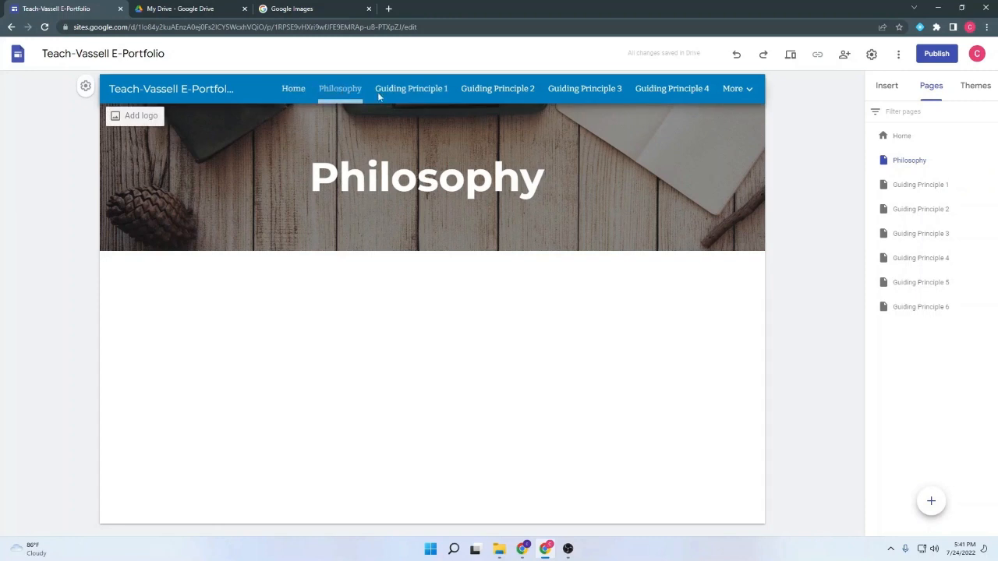
# Step: Widen the title box on the Guiding Principle 1 page so the title fits on one line
pyautogui.moveTo(737, 90)
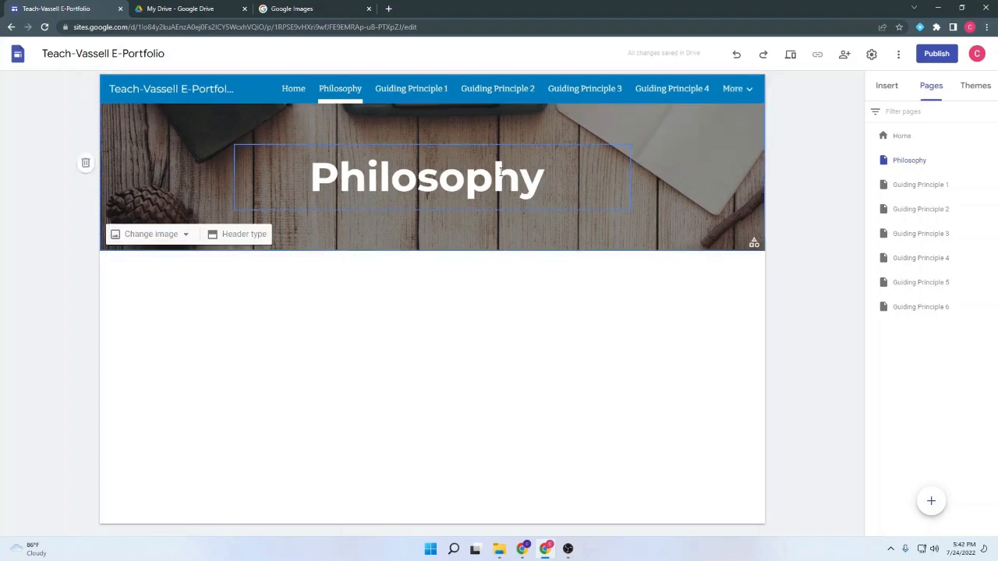
pyautogui.click(410, 92)
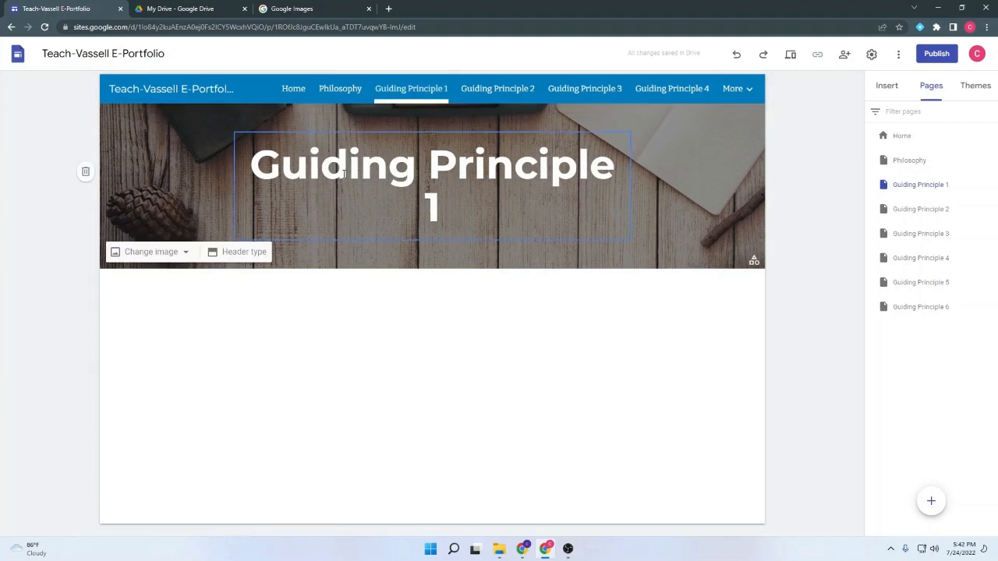
pyautogui.click(602, 177)
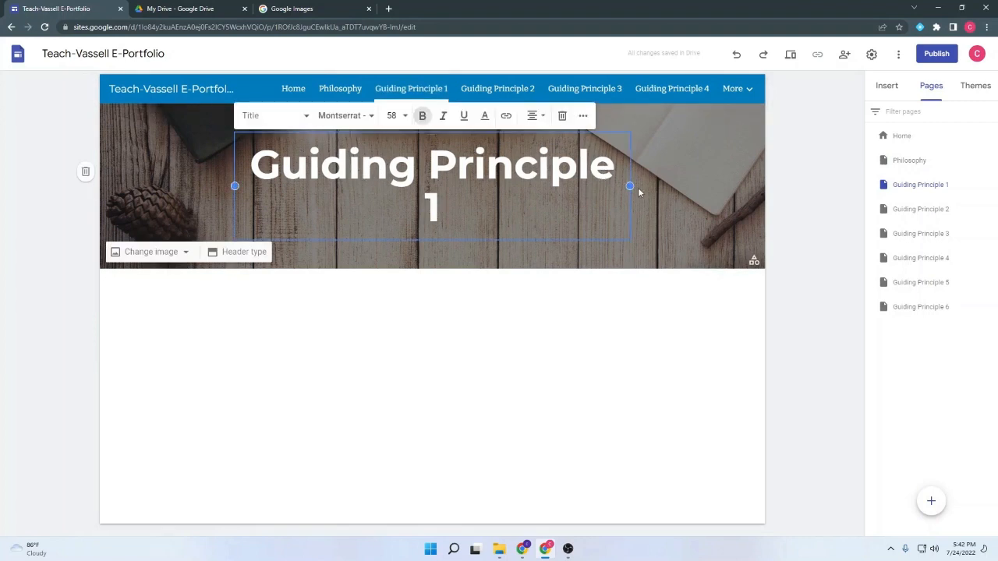
pyautogui.moveTo(630, 187); pyautogui.dragTo(681, 178)
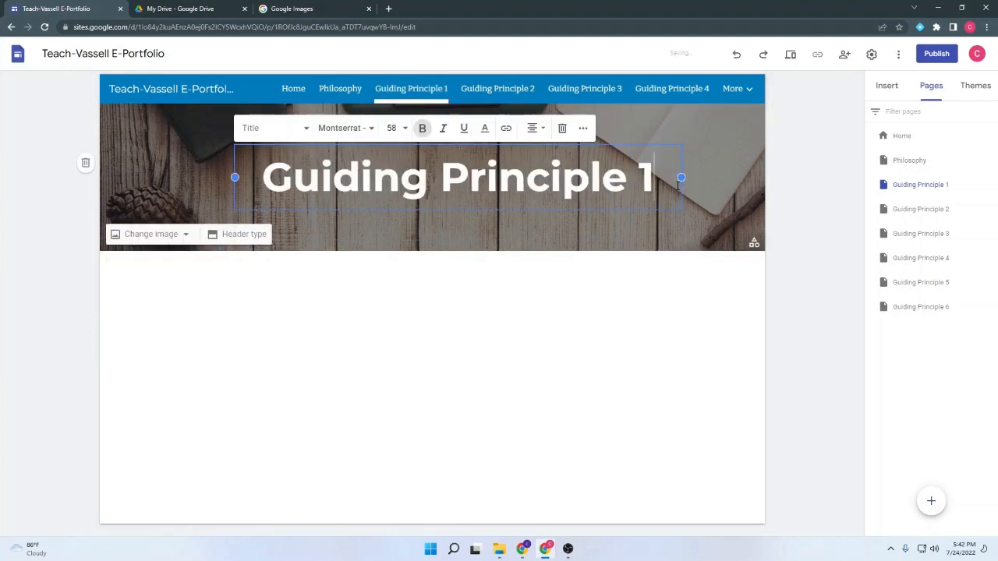
pyautogui.click(583, 227)
# Step: Widen the title box on the Guiding Principle 2 page until its title fits on one line
pyautogui.click(509, 92)
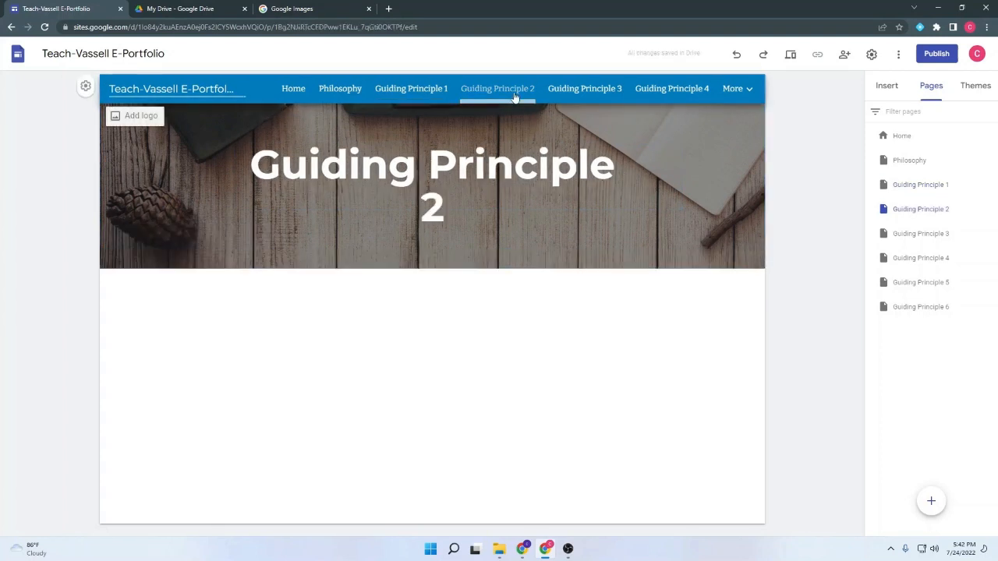
pyautogui.click(546, 167)
pyautogui.moveTo(630, 186); pyautogui.dragTo(733, 187)
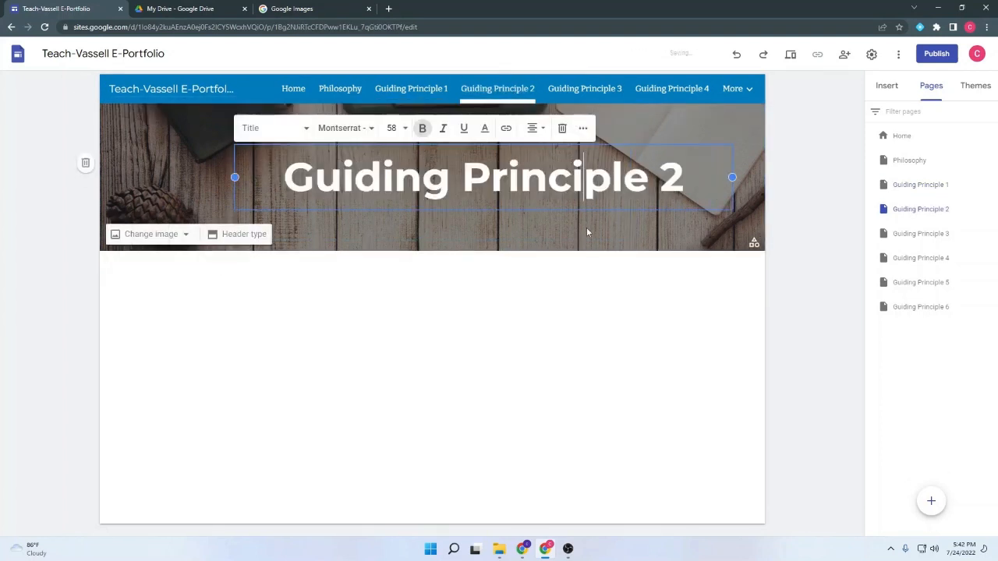
# Step: Widen the title boxes on the Guiding Principle 3 and Guiding Principle 4 pages so each title fits on one line
pyautogui.click(570, 93)
pyautogui.click(631, 187)
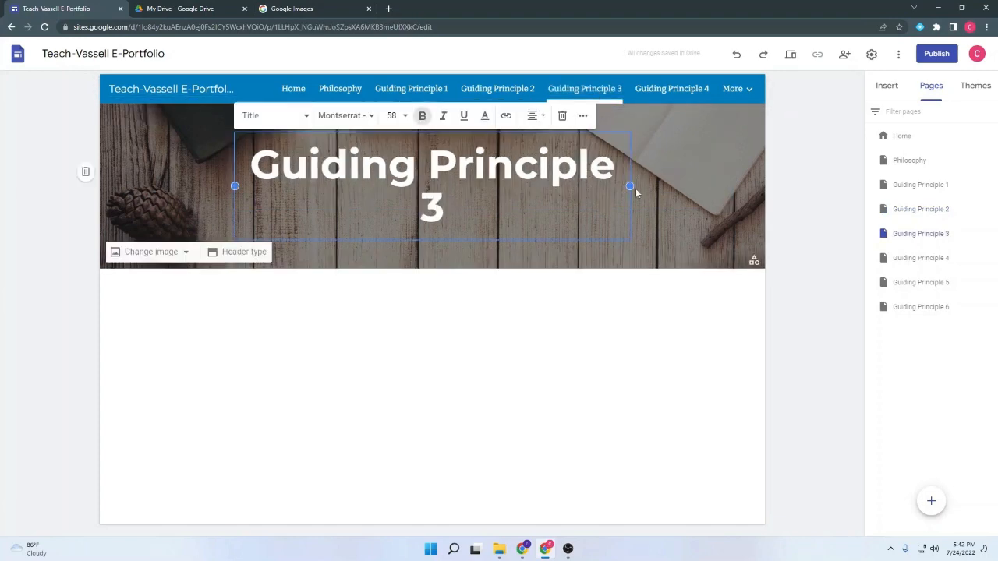
pyautogui.moveTo(631, 187); pyautogui.dragTo(682, 177)
pyautogui.click(680, 90)
pyautogui.click(632, 187)
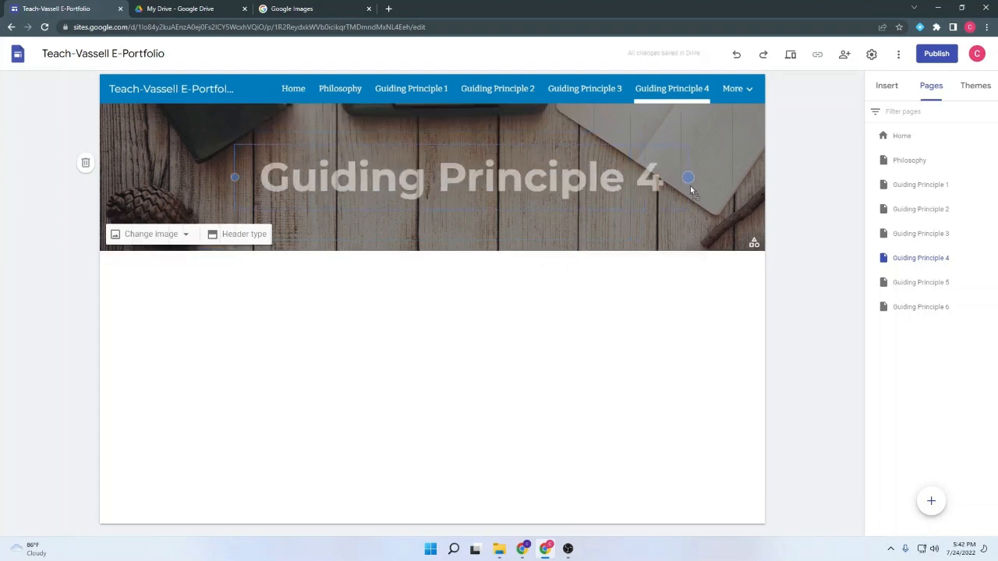
# Step: Open the Guiding Principle 5 page and widen its title box so the title fits on one line
pyautogui.click(730, 94)
pyautogui.click(749, 95)
pyautogui.click(711, 123)
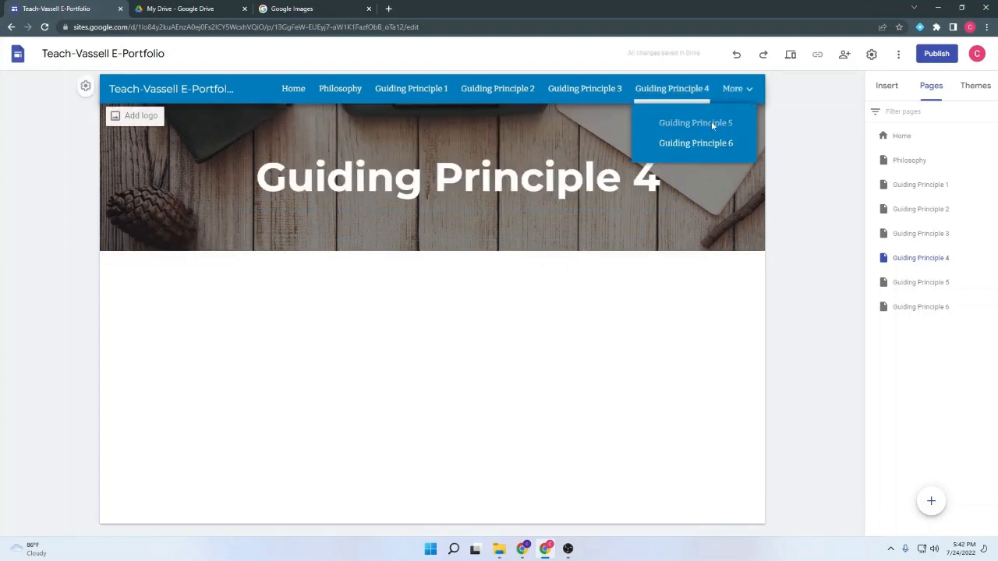
pyautogui.click(630, 187)
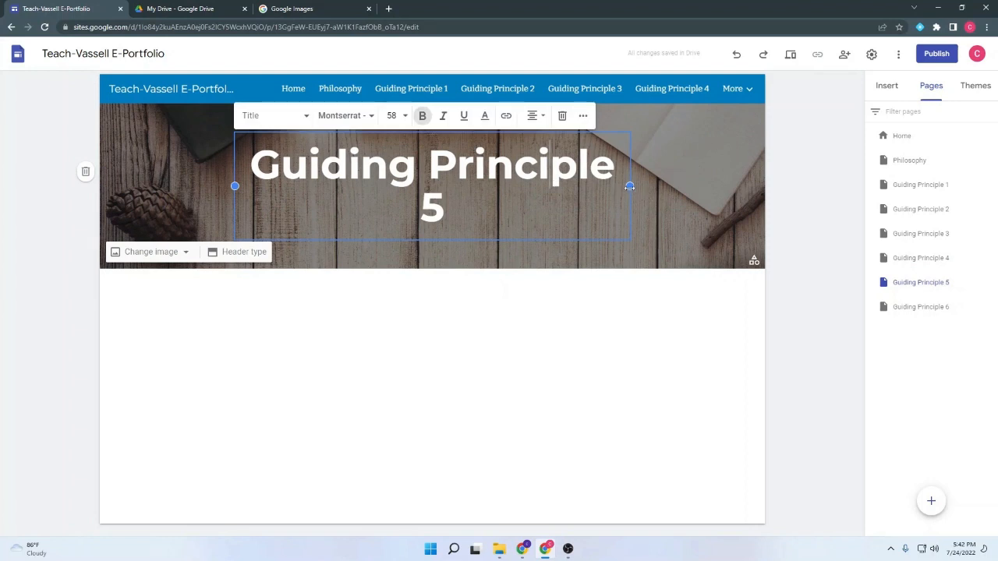
pyautogui.moveTo(630, 187); pyautogui.dragTo(682, 187)
# Step: Open the Guiding Principle 6 page, widen its title box so the title fits on one line, and deselect it
pyautogui.click(745, 94)
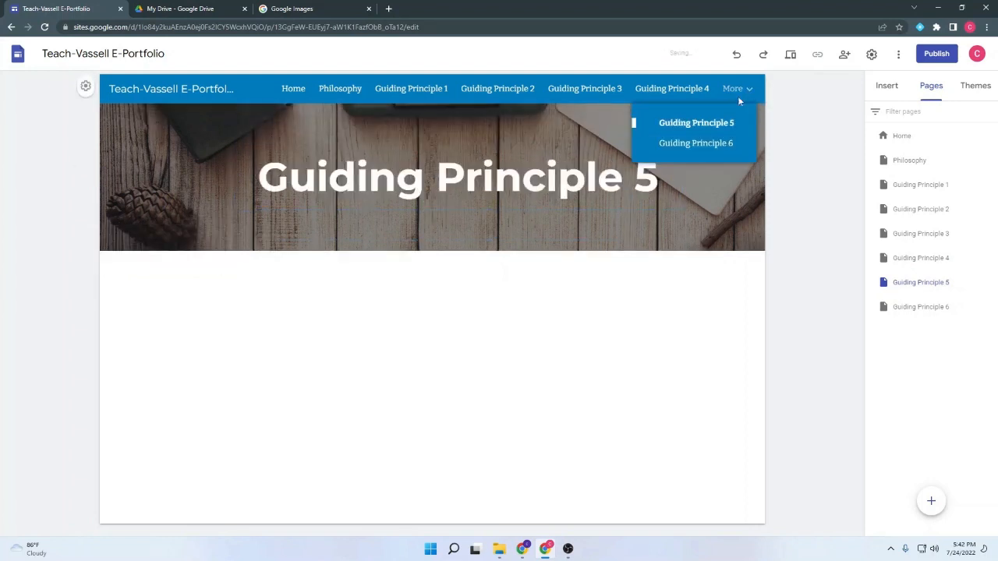
pyautogui.click(738, 97)
pyautogui.click(737, 92)
pyautogui.click(727, 144)
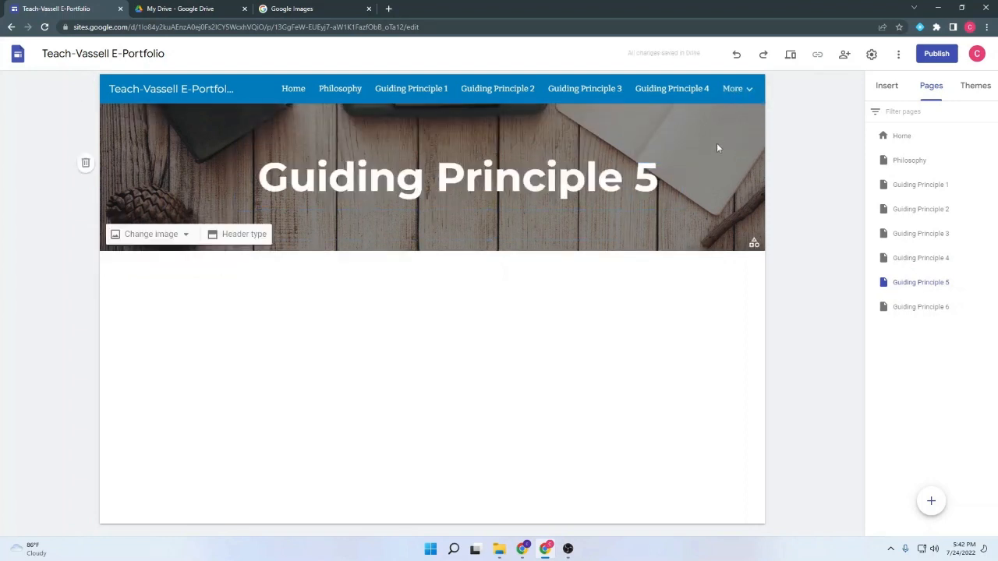
pyautogui.moveTo(737, 95)
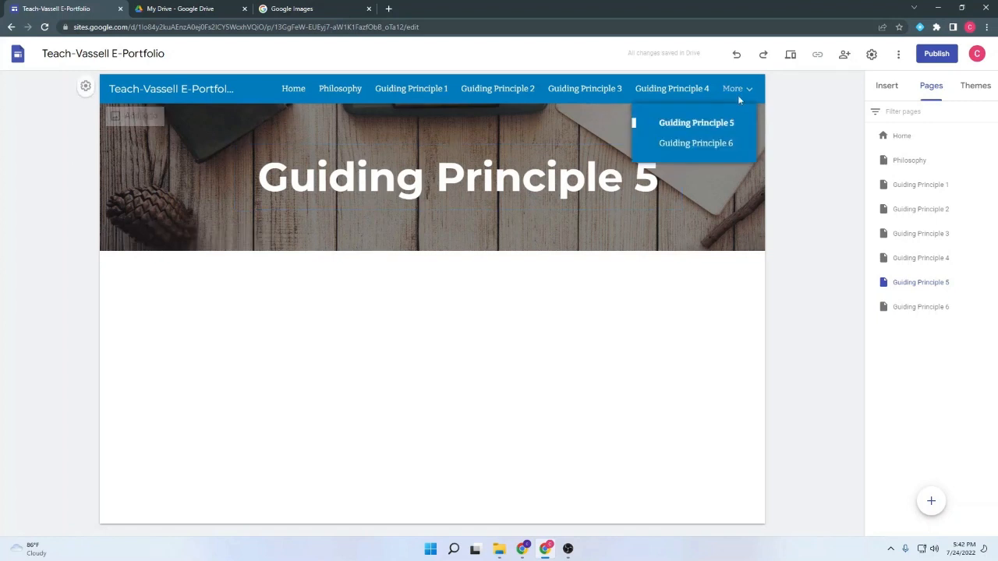
pyautogui.click(721, 140)
pyautogui.click(629, 185)
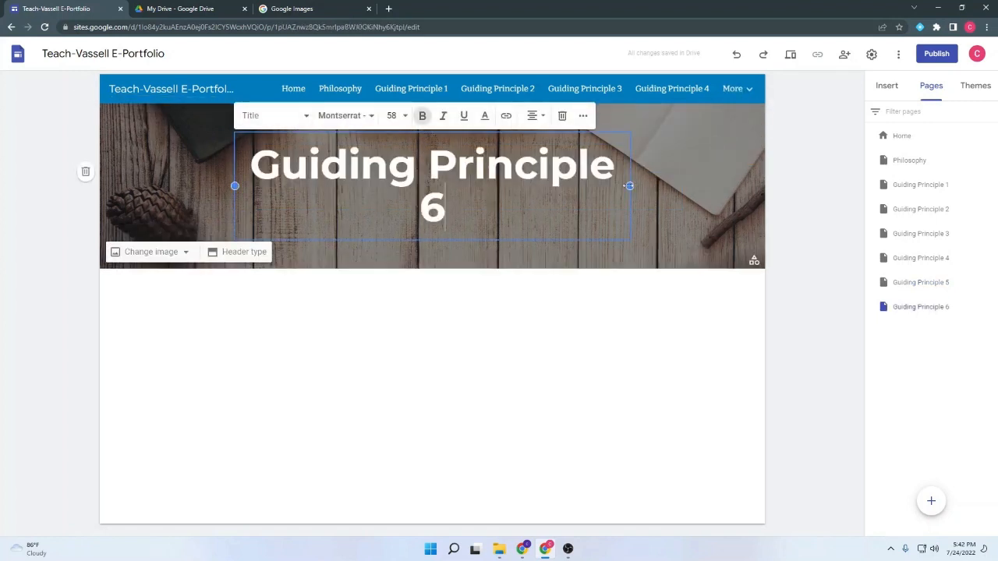
pyautogui.moveTo(628, 186); pyautogui.dragTo(680, 182)
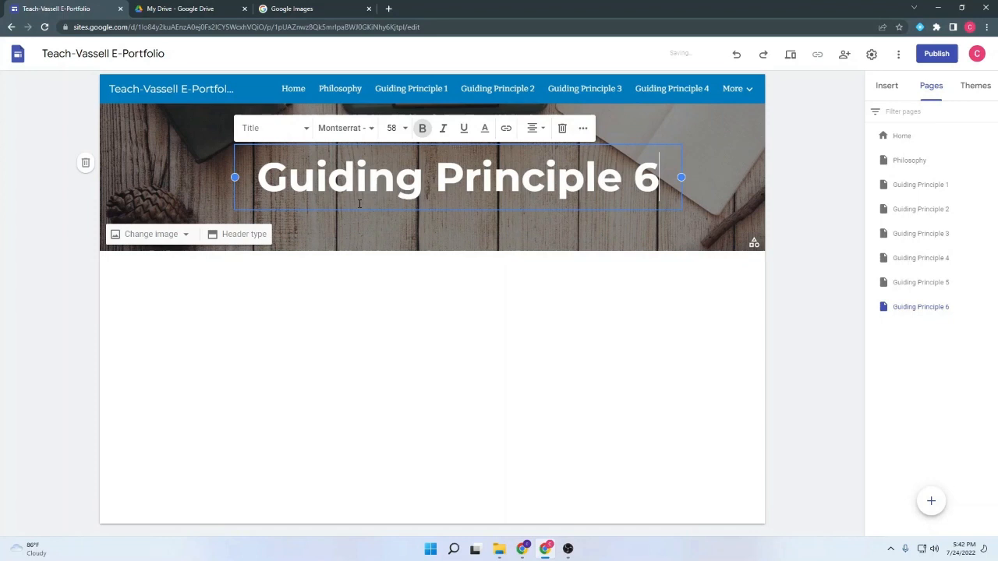
pyautogui.click(381, 290)
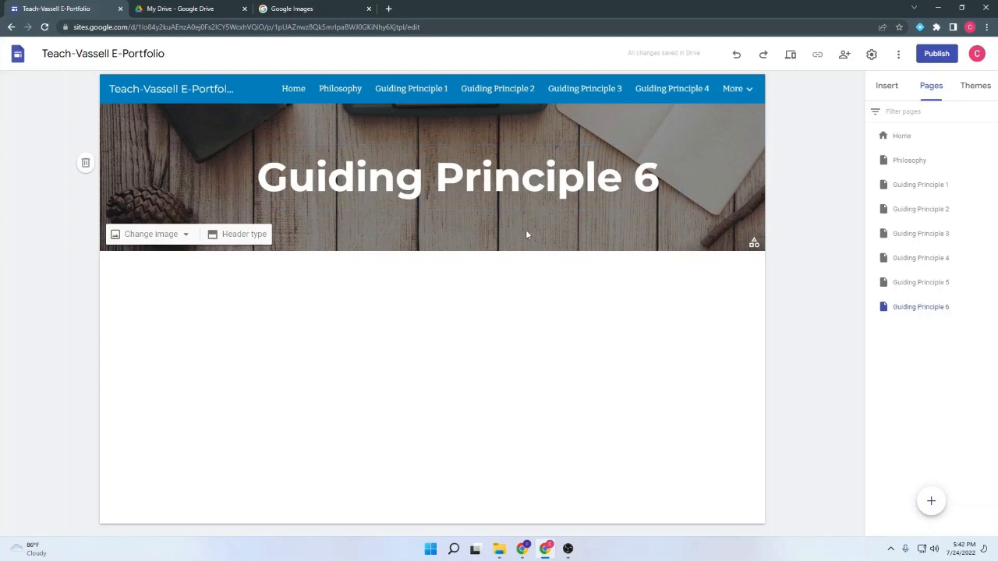
# Step: On the Guiding Principle 1 page, browse Google Drive for content to insert and open the Guiding Principle 1 folder
pyautogui.click(421, 91)
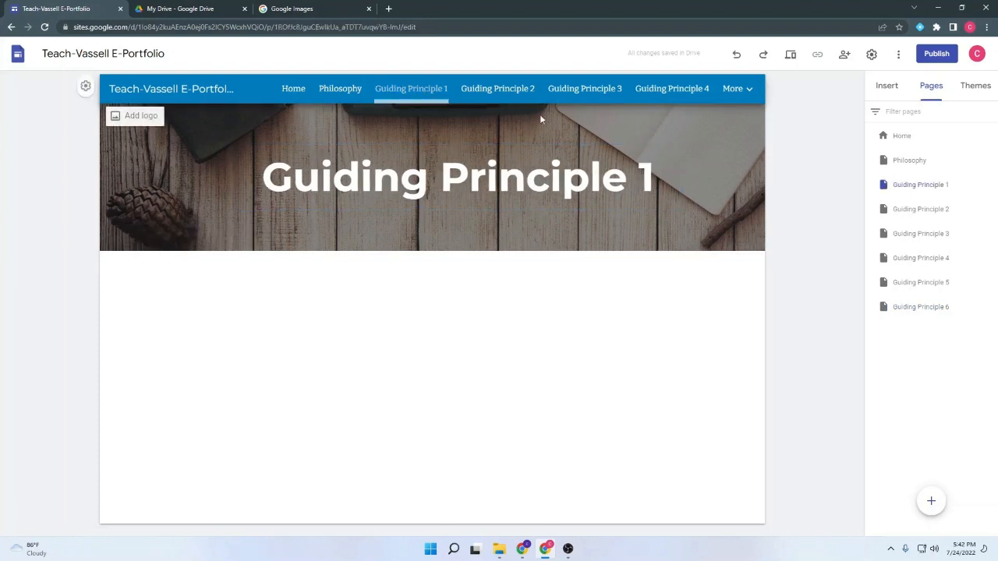
pyautogui.click(889, 87)
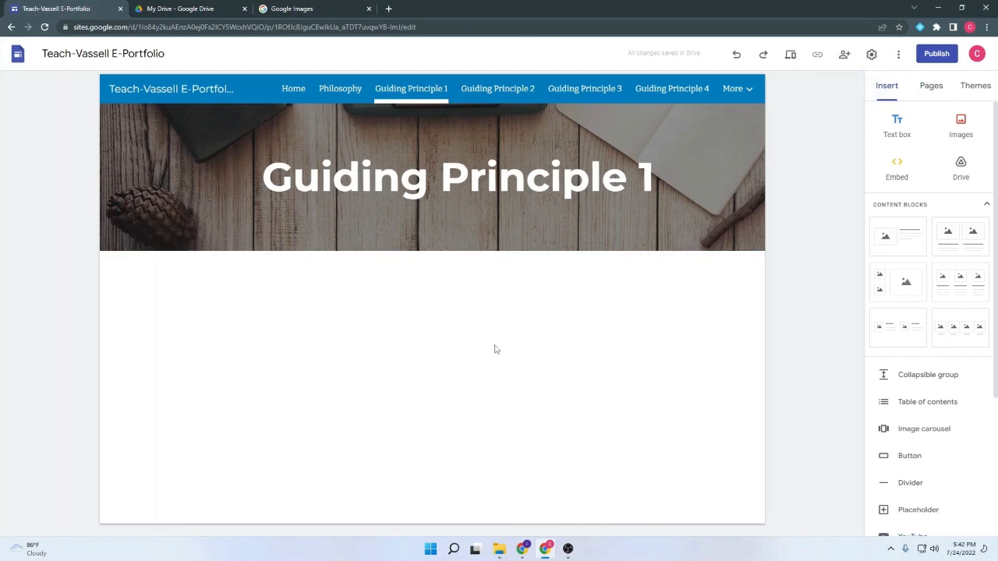
pyautogui.click(961, 166)
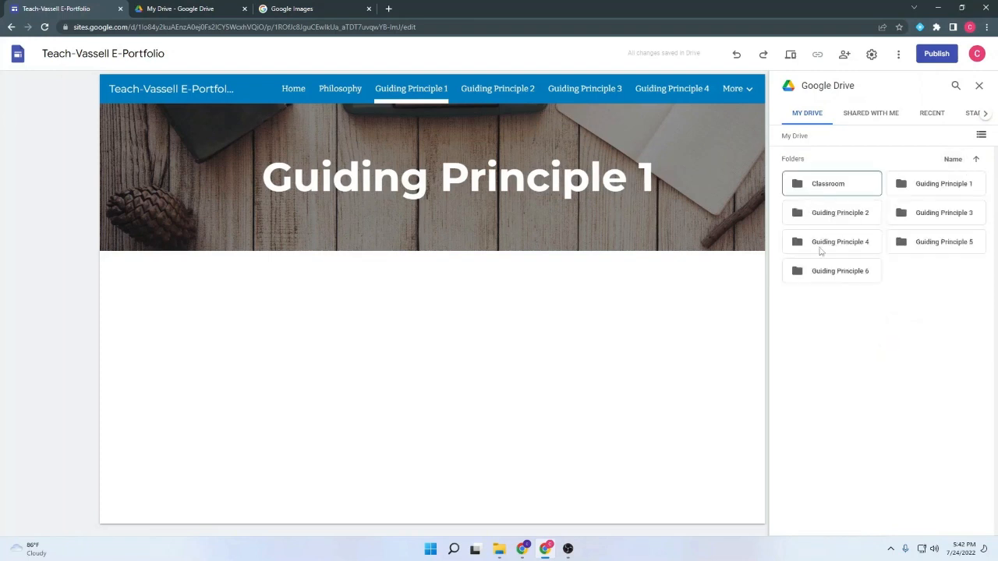
pyautogui.click(937, 189)
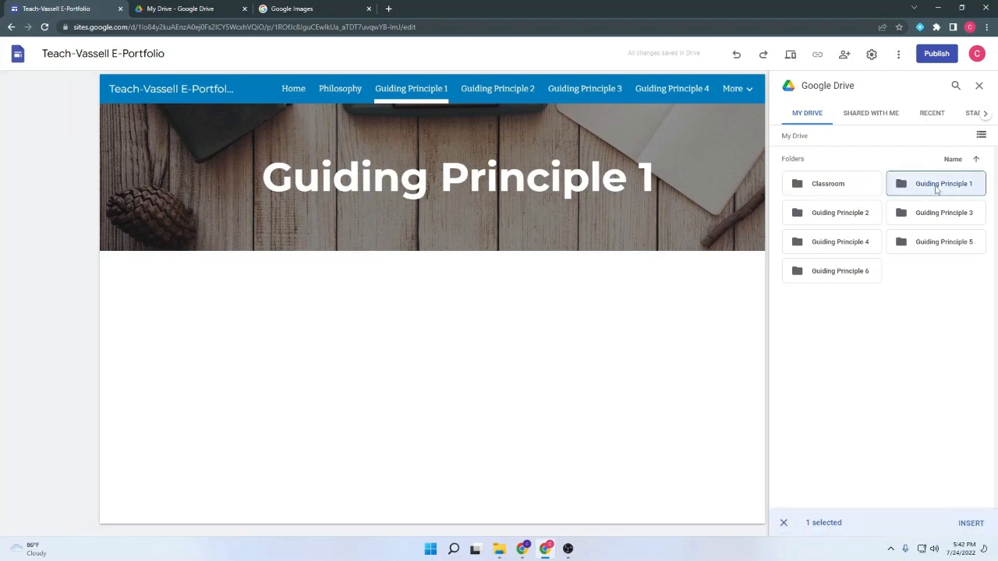
pyautogui.doubleClick(947, 194)
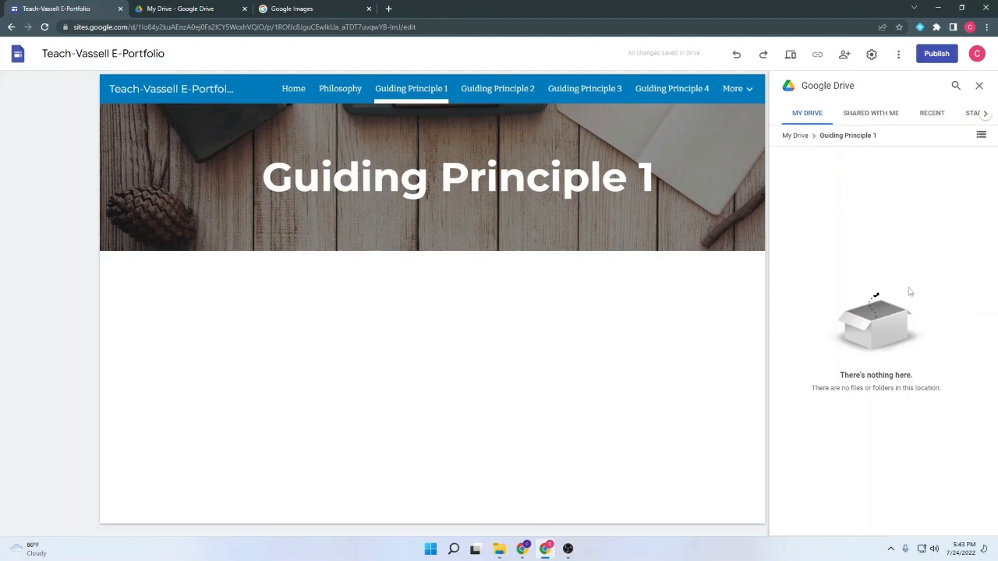
# Step: Look through the shared, recent and starred Drive files, and return to the My Drive folder list
pyautogui.click(804, 118)
pyautogui.click(806, 118)
pyautogui.click(878, 115)
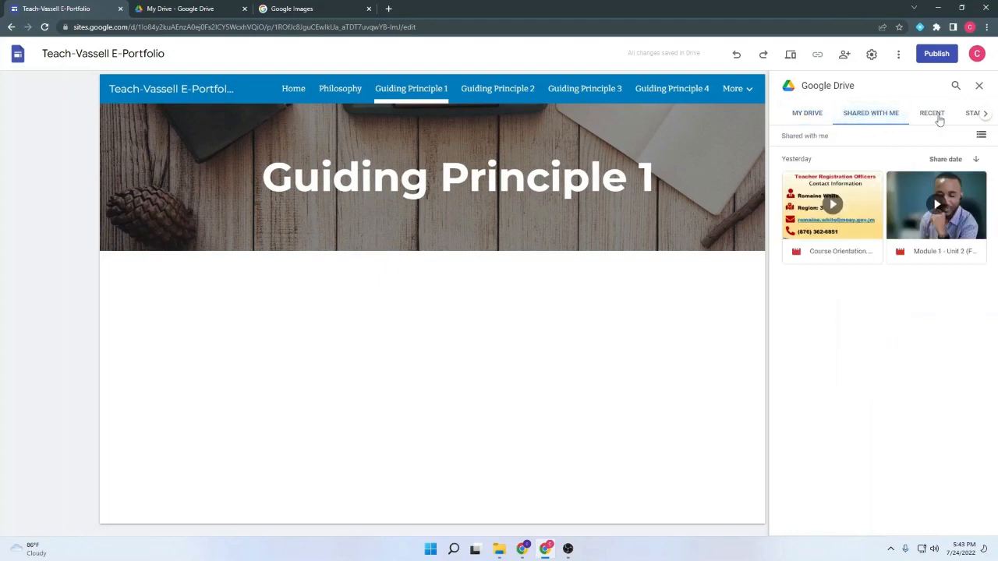
pyautogui.click(930, 117)
pyautogui.click(971, 114)
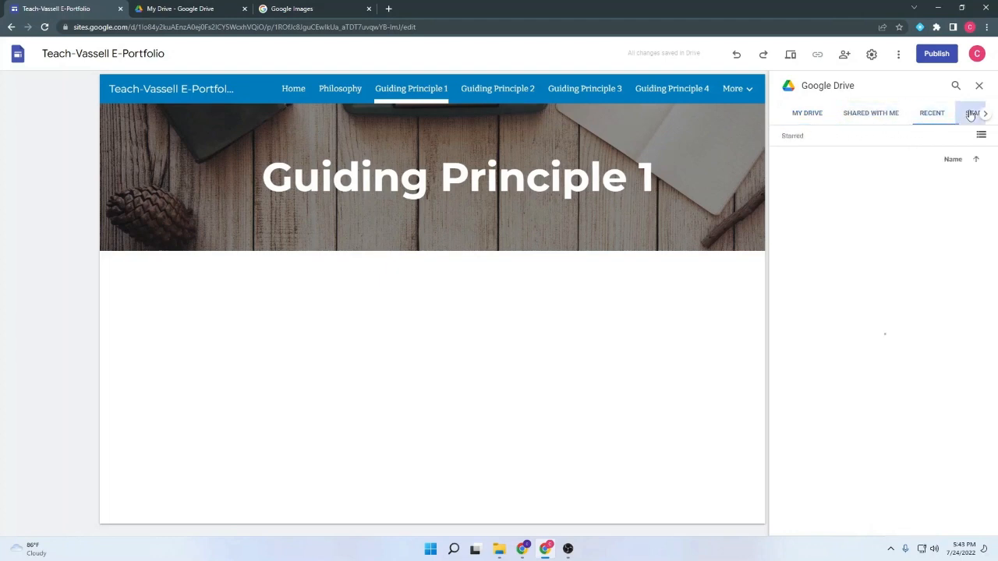
pyautogui.click(793, 115)
pyautogui.click(797, 136)
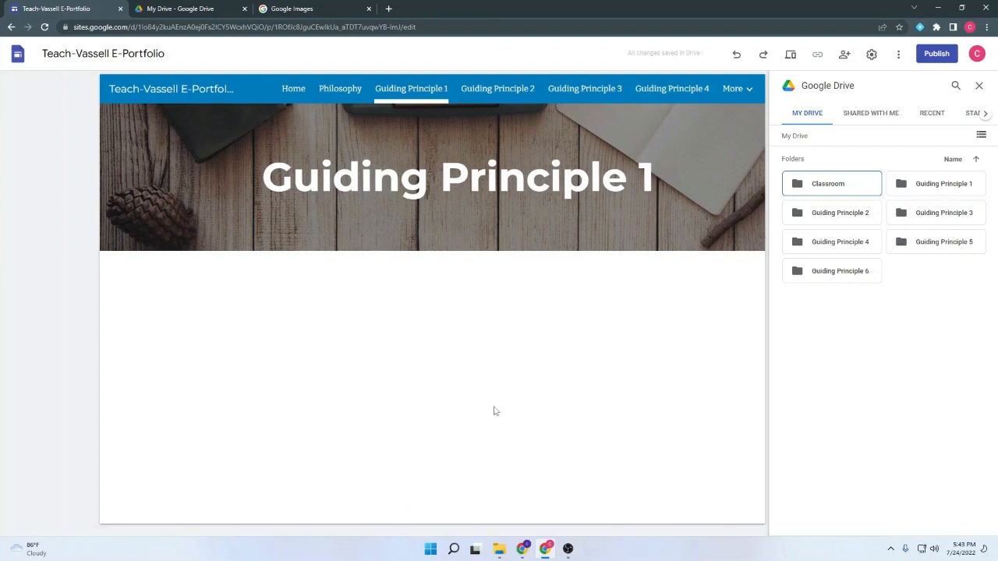
# Step: Switch to the existing e-portfolio's browser window, view its Guiding Principle 1 page and exit the preview to the editor
pyautogui.moveTo(523, 548)
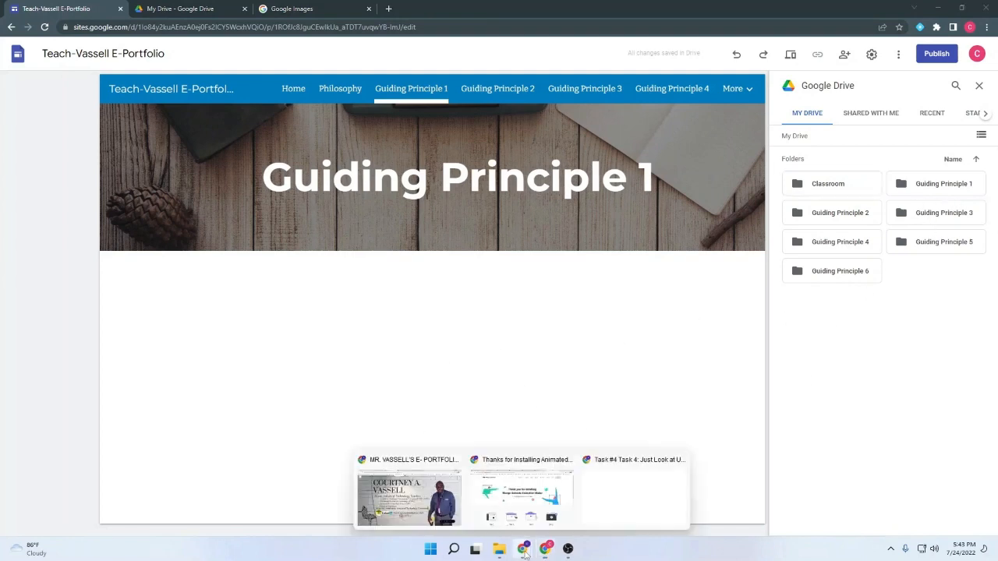
pyautogui.click(446, 509)
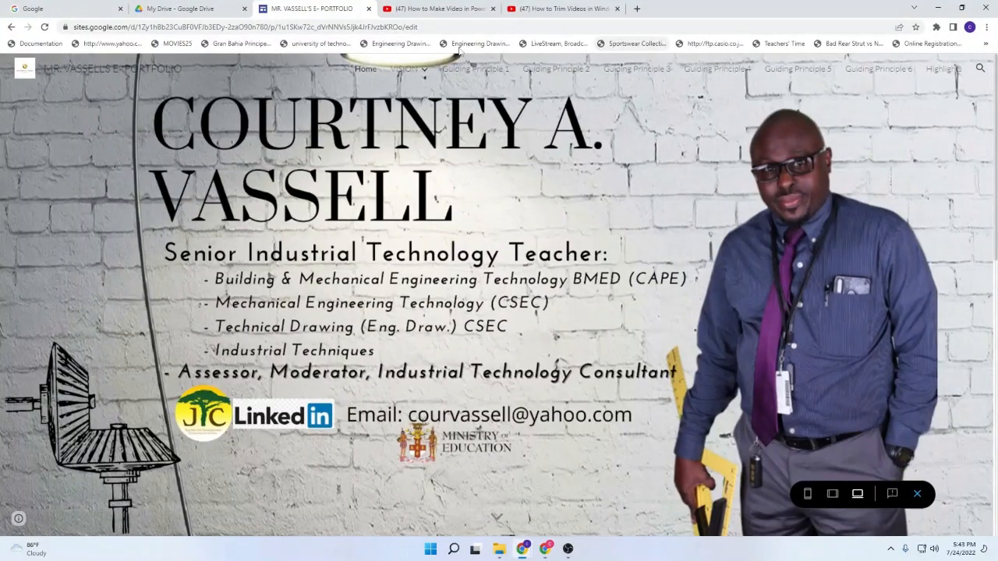
pyautogui.click(489, 72)
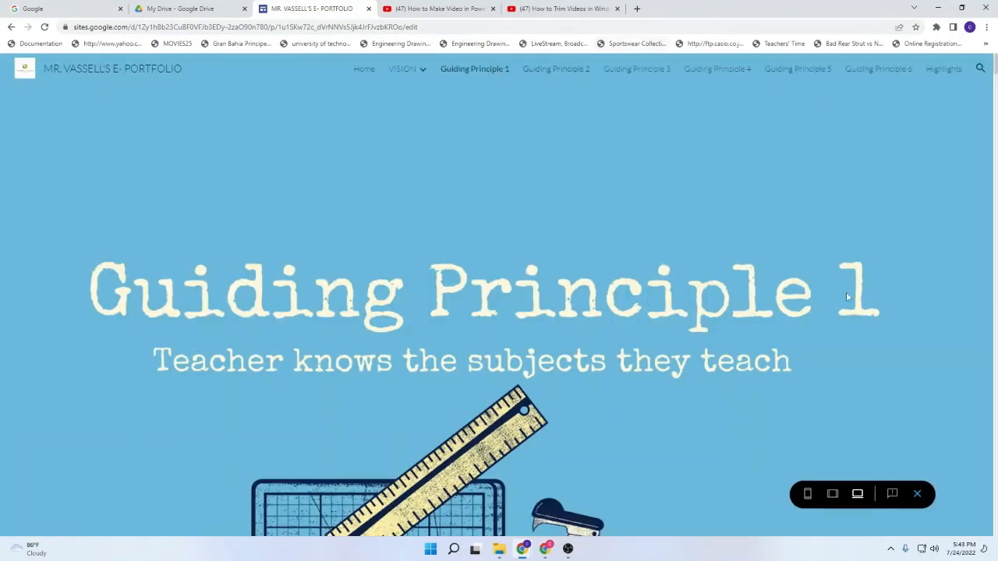
pyautogui.click(917, 493)
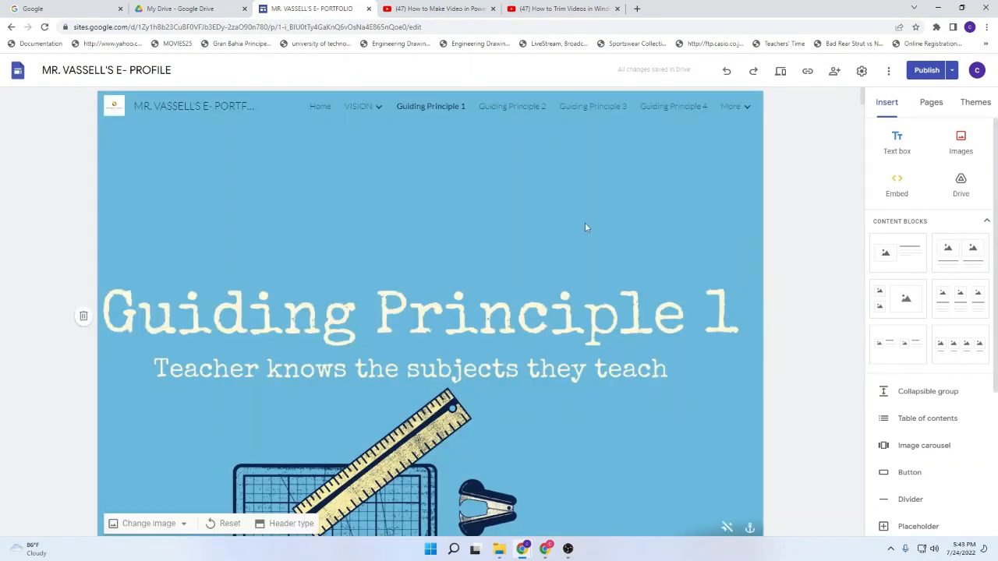
# Step: Examine the header, table of contents and Action Plan section of the existing Guiding Principle 1 page
pyautogui.scroll(-4, 585, 227)
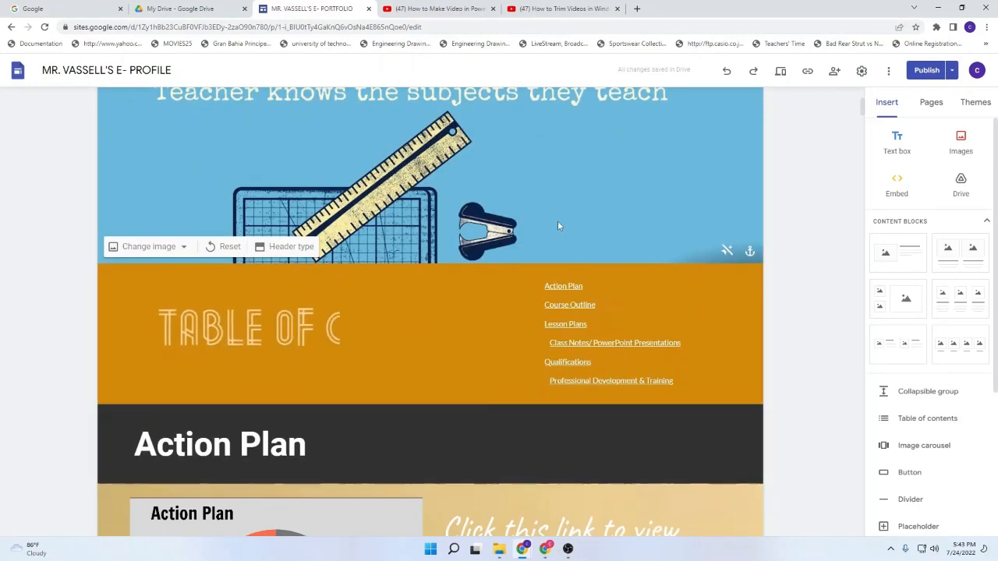
pyautogui.scroll(3, 559, 226)
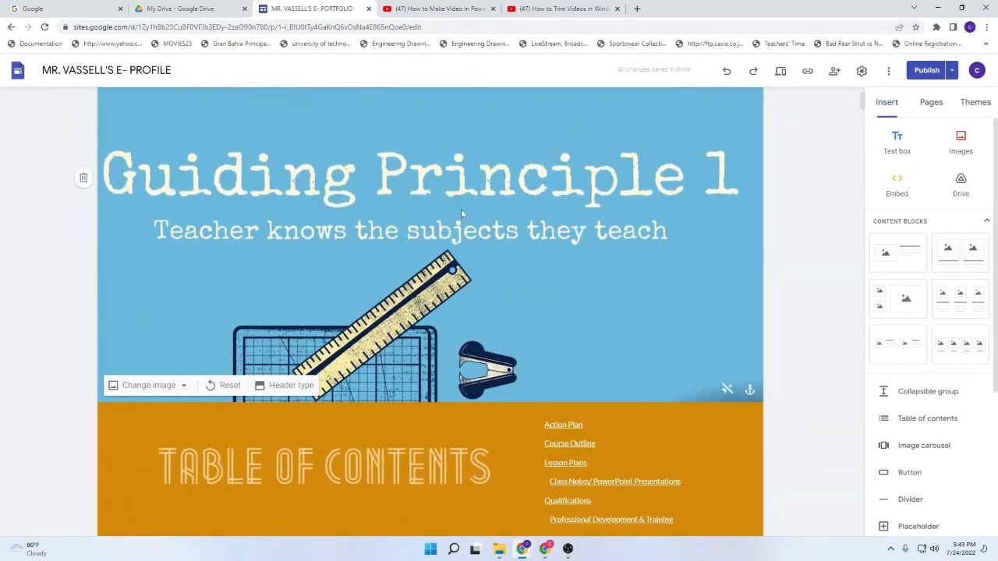
pyautogui.scroll(-2, 461, 209)
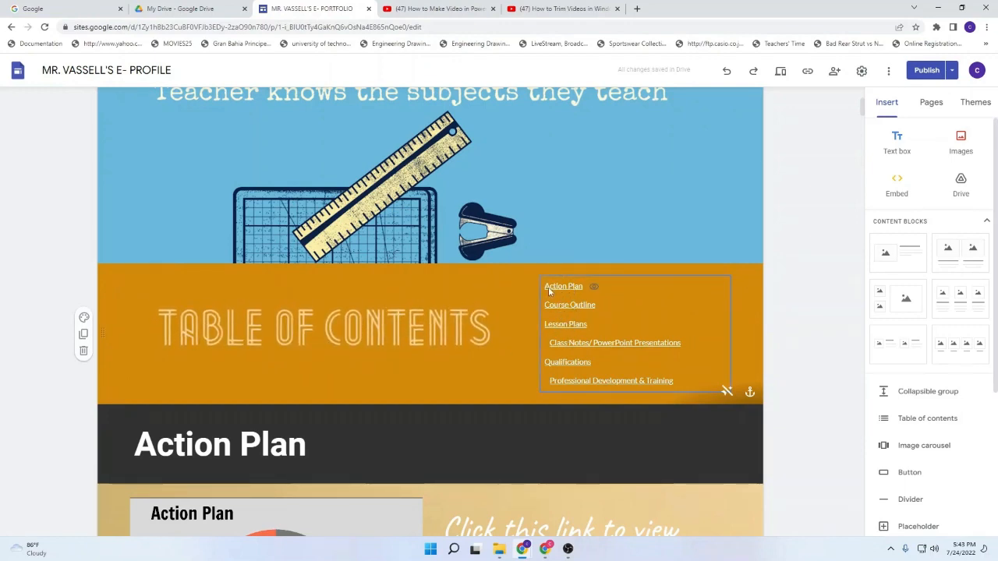
pyautogui.scroll(-2, 383, 315)
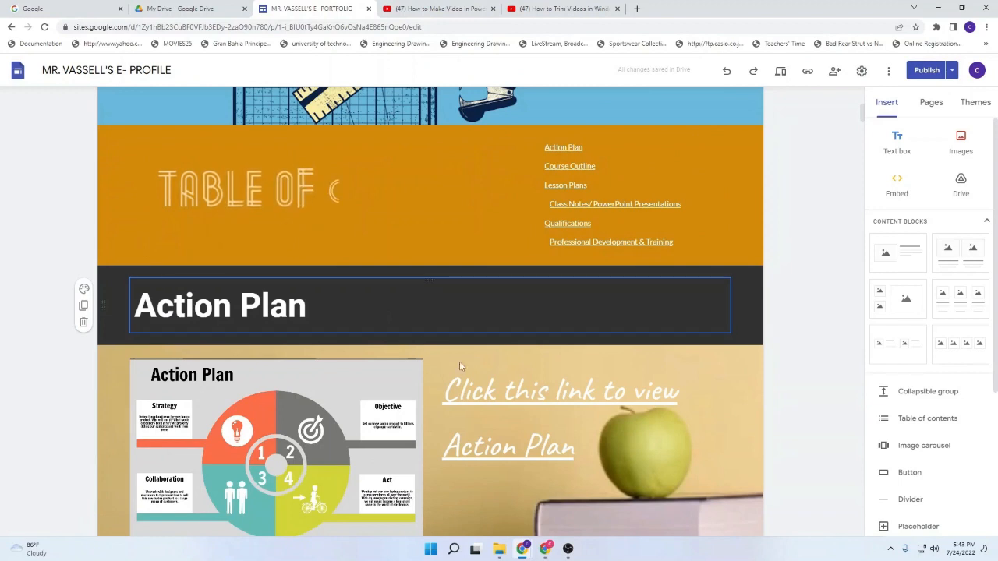
pyautogui.click(516, 438)
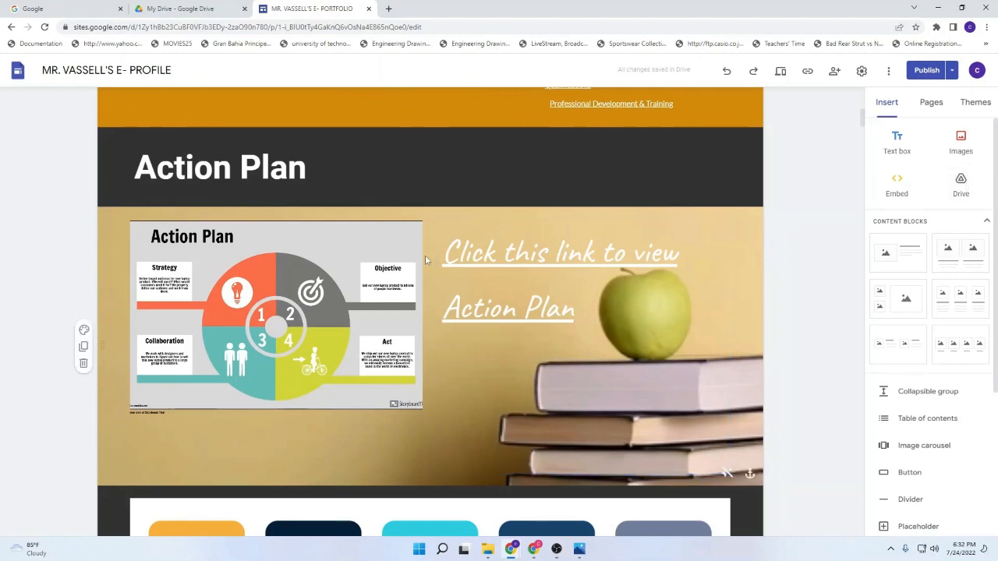
# Step: Review the existing Guiding Principle 1 page from its header through the Action Plan, Course Outline and subject inter-relationship sections
pyautogui.scroll(5, 435, 260)
pyautogui.scroll(2, 435, 260)
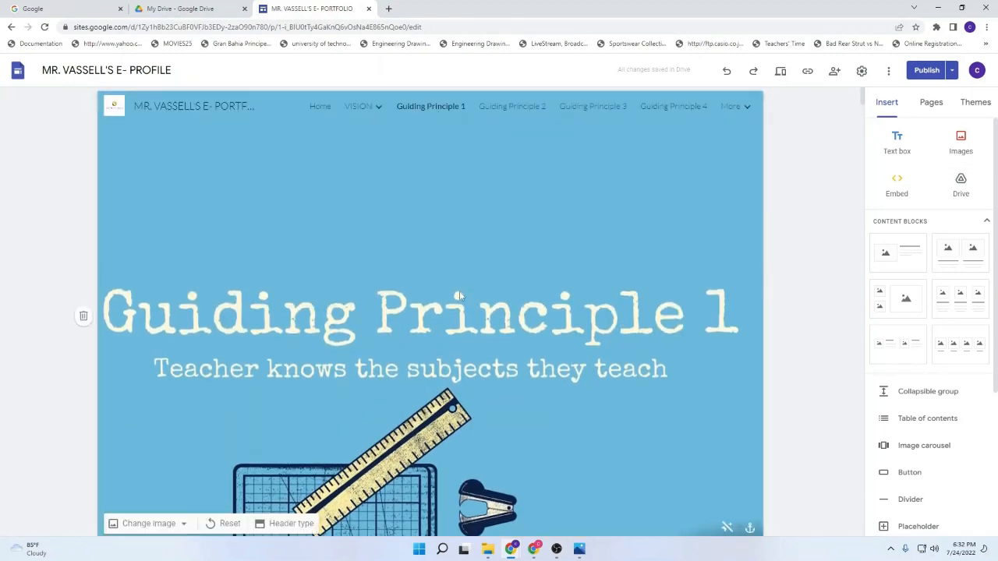
pyautogui.scroll(-5, 459, 294)
pyautogui.scroll(-10, 363, 297)
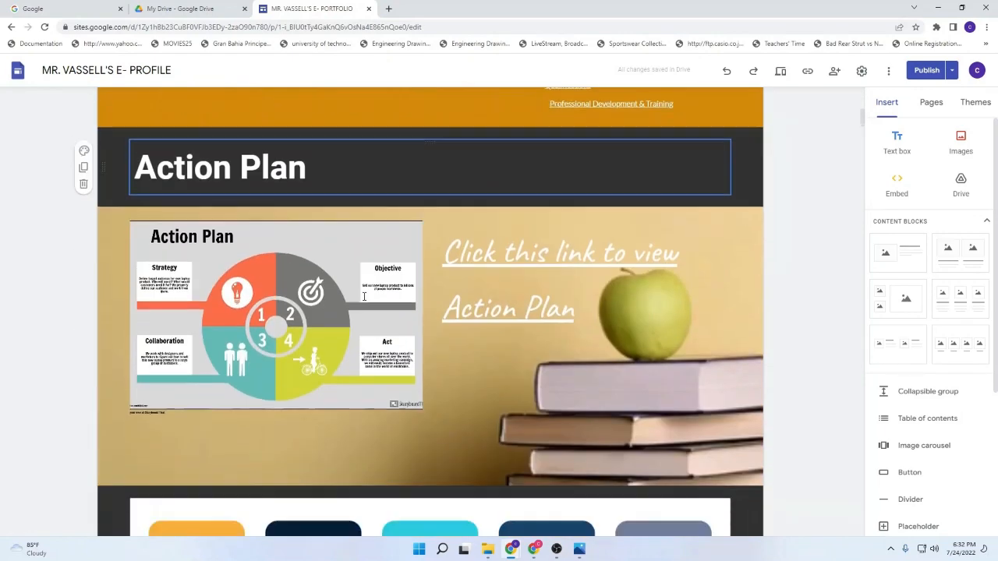
pyautogui.scroll(-3, 363, 296)
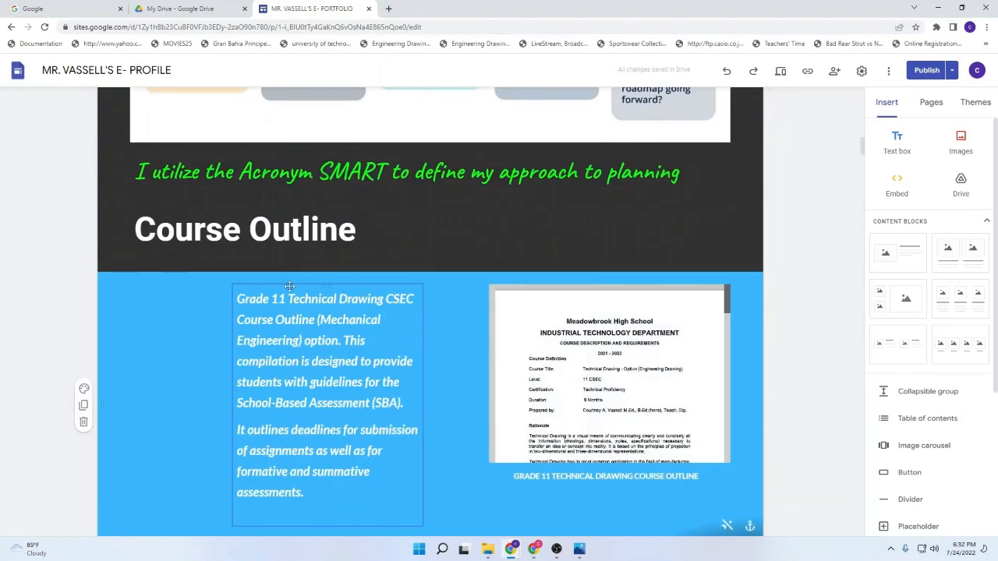
pyautogui.scroll(-2, 429, 263)
pyautogui.scroll(-10, 428, 264)
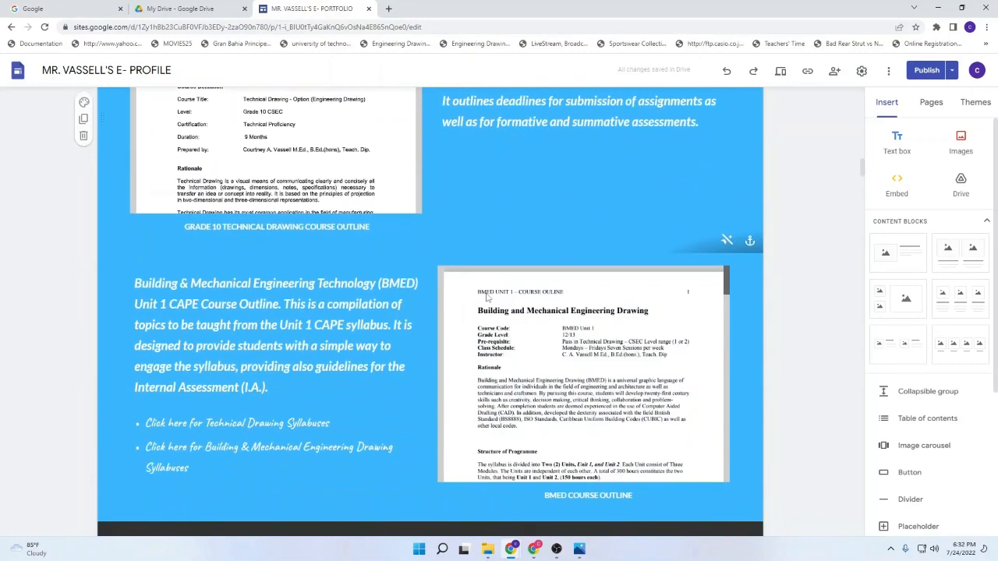
pyautogui.scroll(-4, 486, 297)
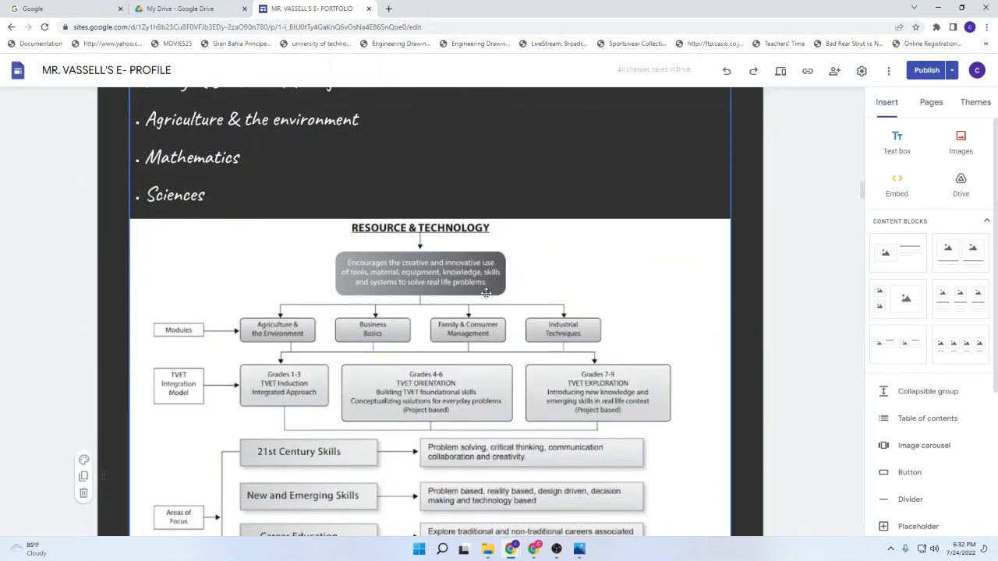
pyautogui.scroll(2, 388, 262)
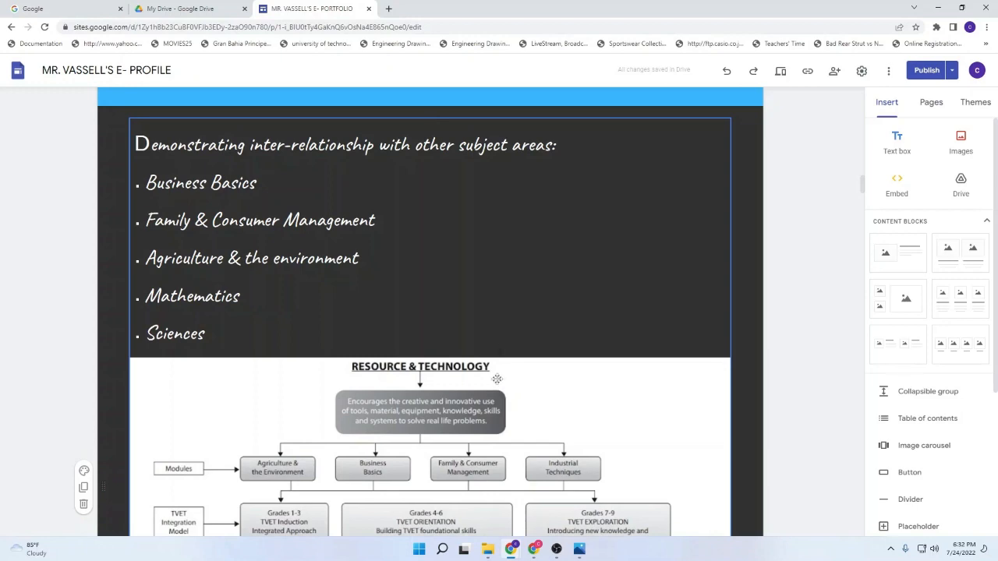
pyautogui.scroll(-8, 492, 381)
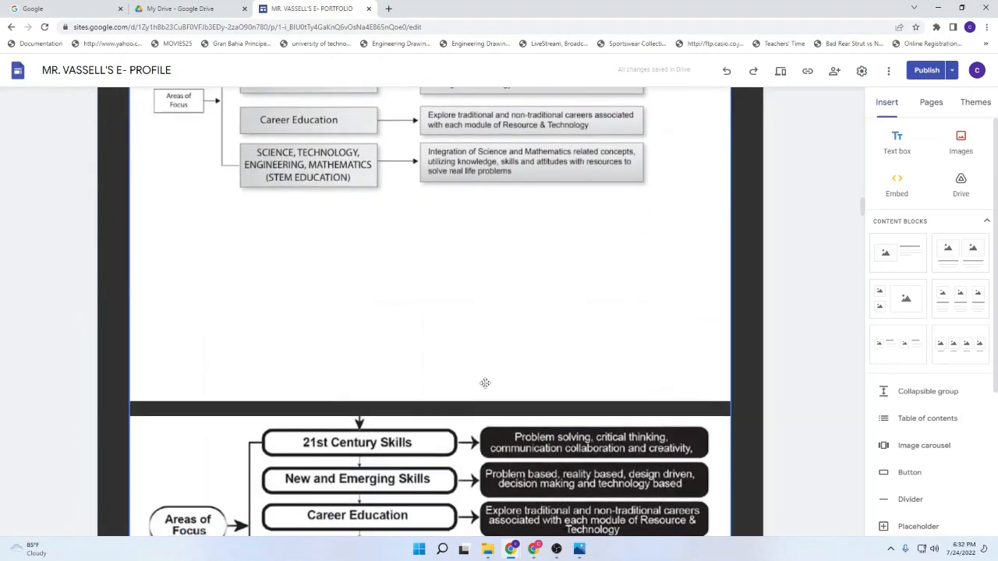
pyautogui.scroll(-8, 485, 382)
pyautogui.scroll(3, 485, 383)
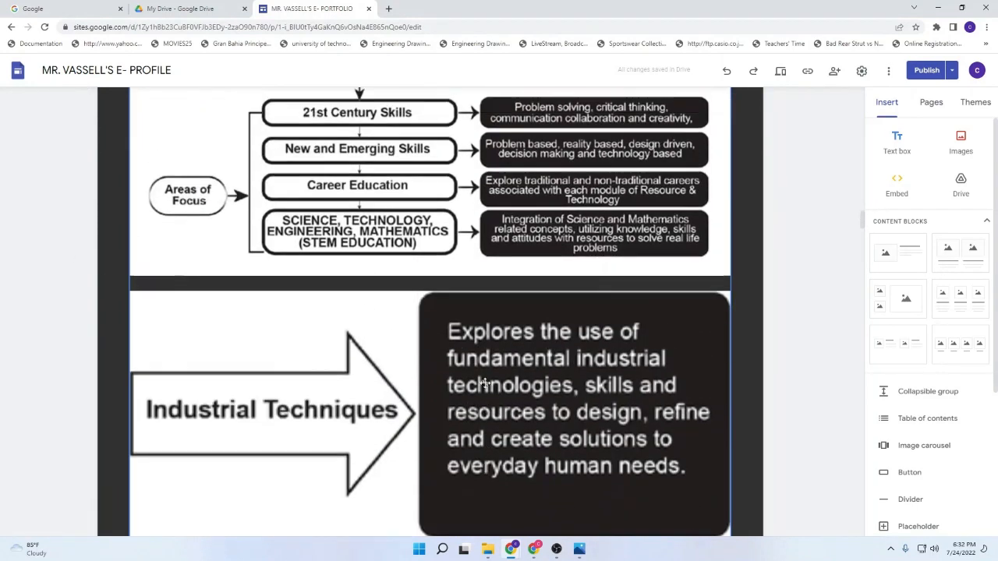
# Step: Review the existing Guiding Principle 1 page from the Resource & Technology charts through the 4 C's and STEM sections to Qualifications
pyautogui.scroll(4, 485, 383)
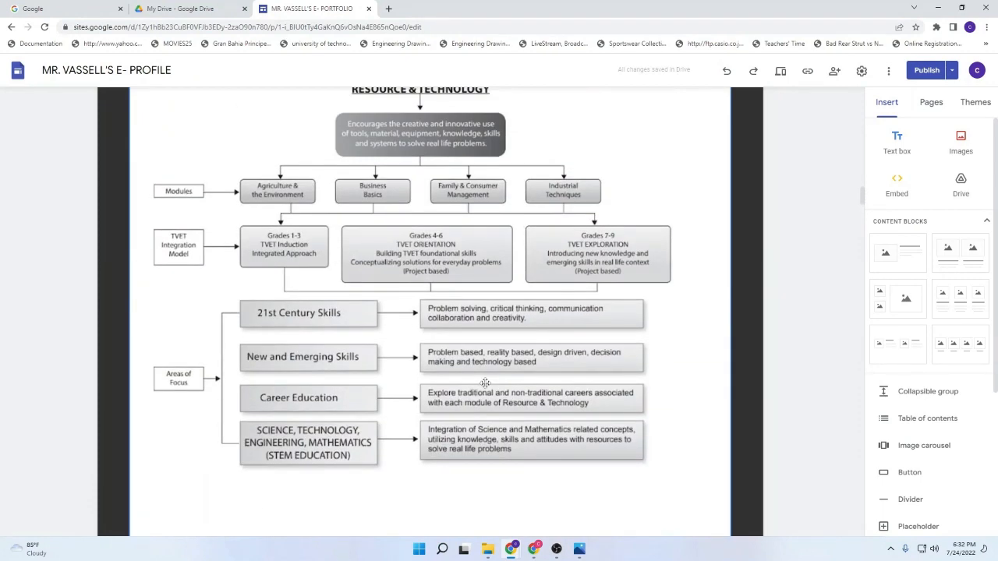
pyautogui.scroll(2, 485, 383)
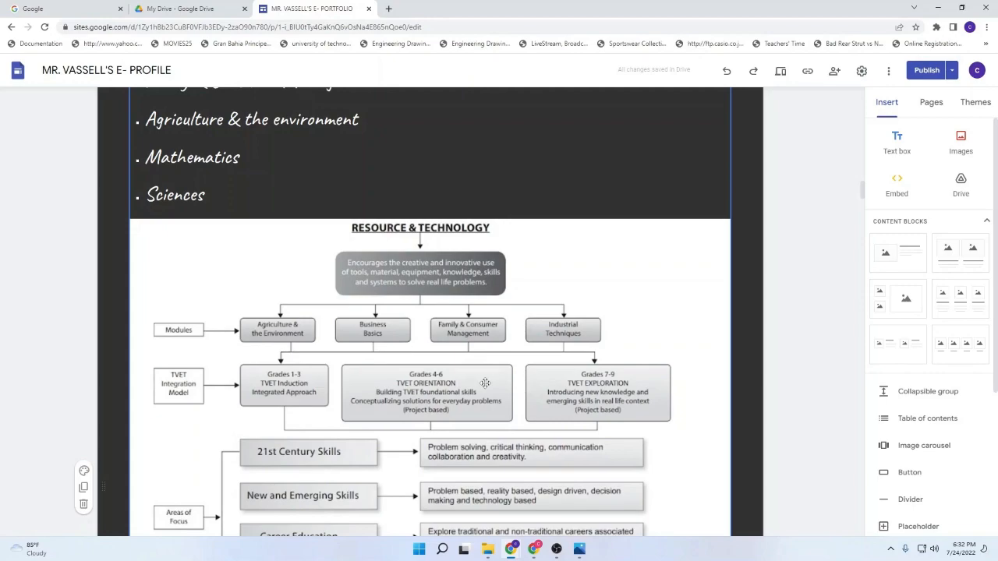
pyautogui.scroll(-4, 485, 383)
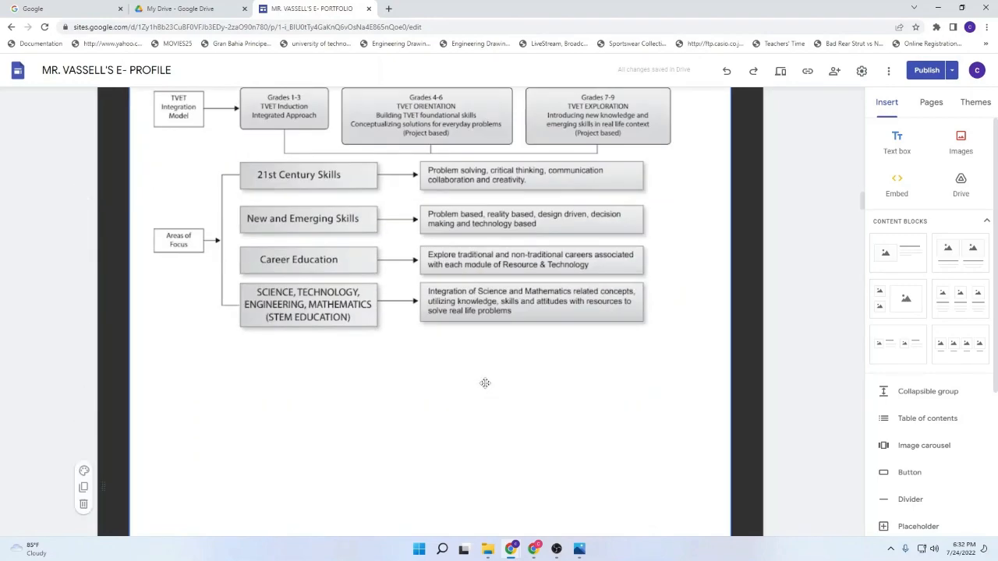
pyautogui.scroll(-15, 485, 383)
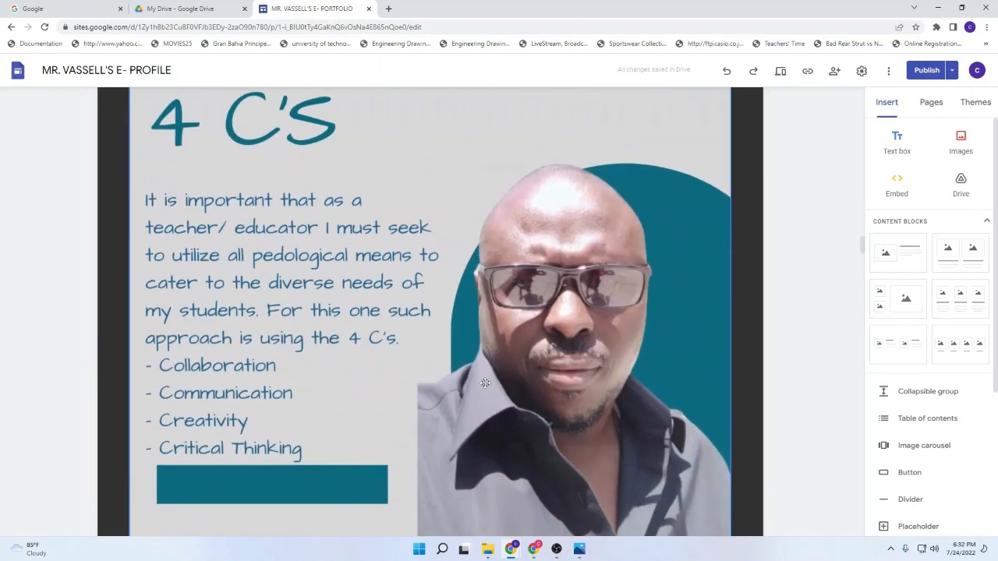
pyautogui.scroll(-20, 485, 383)
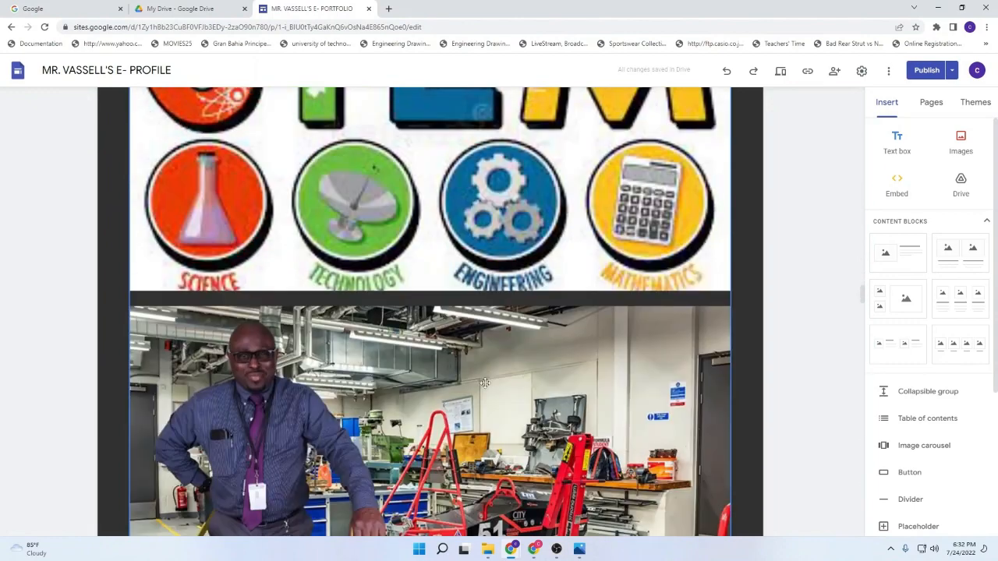
pyautogui.scroll(-10, 485, 382)
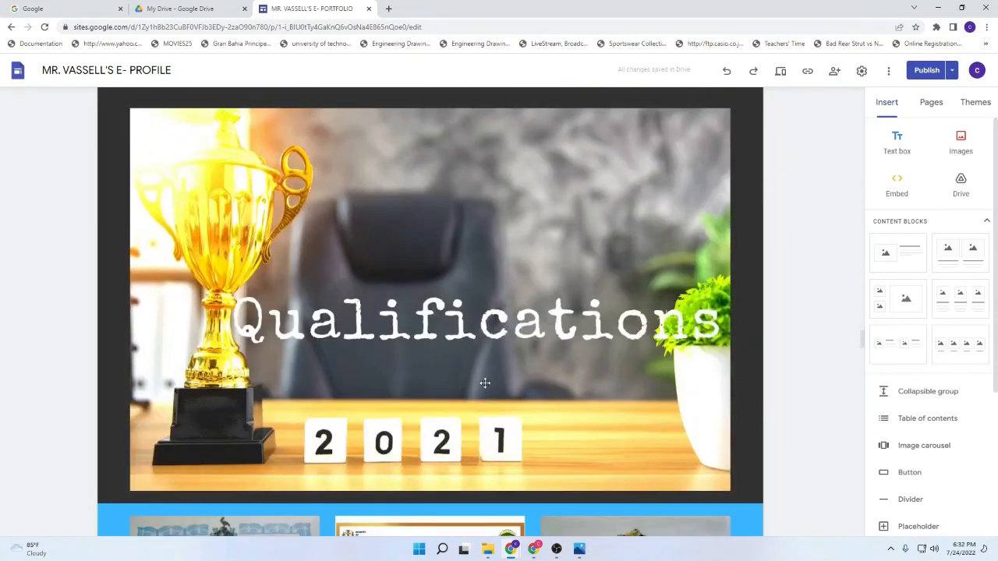
# Step: Examine the certificates, Professional Development & Training section and student evaluation of teachers on the existing Guiding Principle 1 page, and return to its header
pyautogui.scroll(-10, 485, 383)
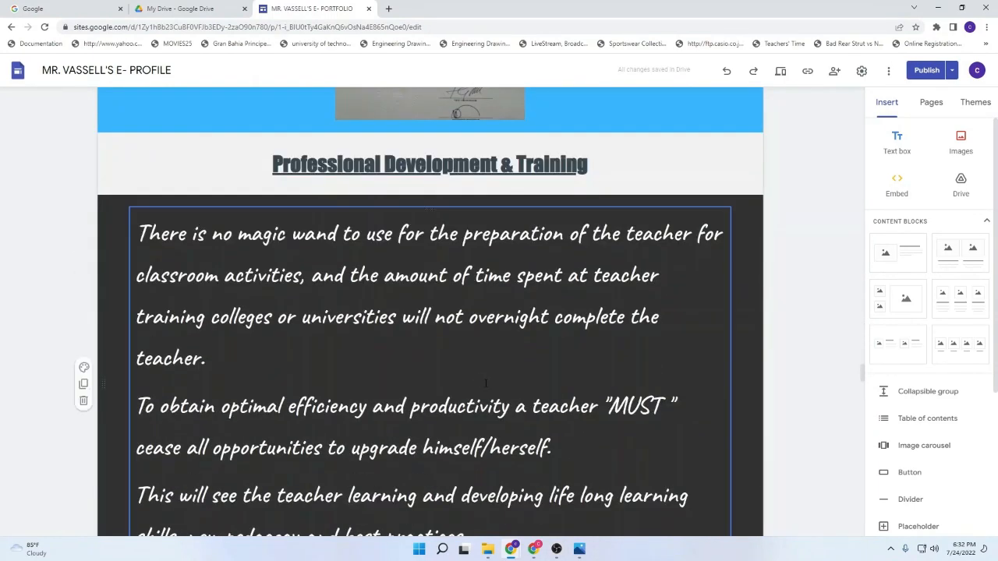
pyautogui.scroll(-15, 485, 383)
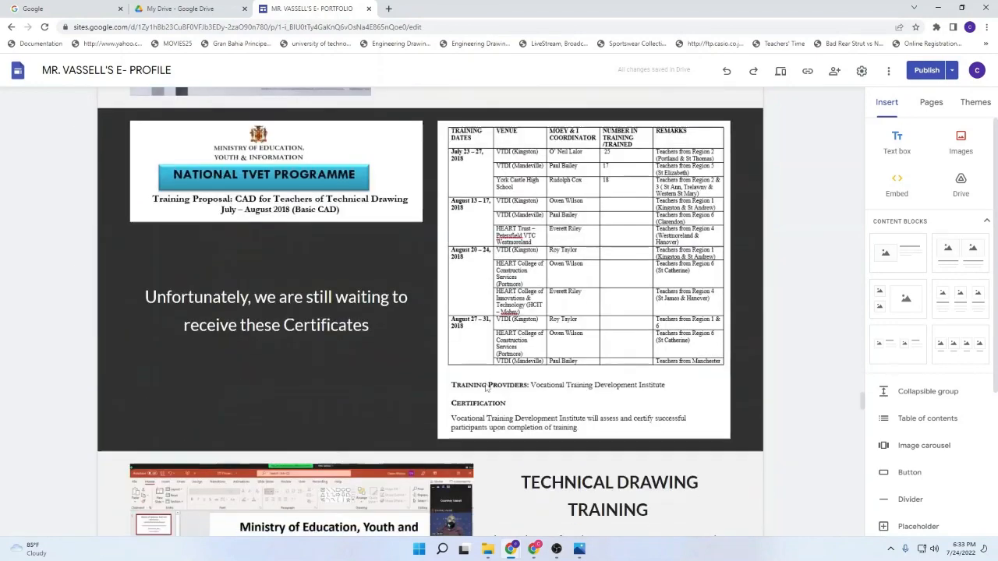
pyautogui.scroll(-3, 485, 383)
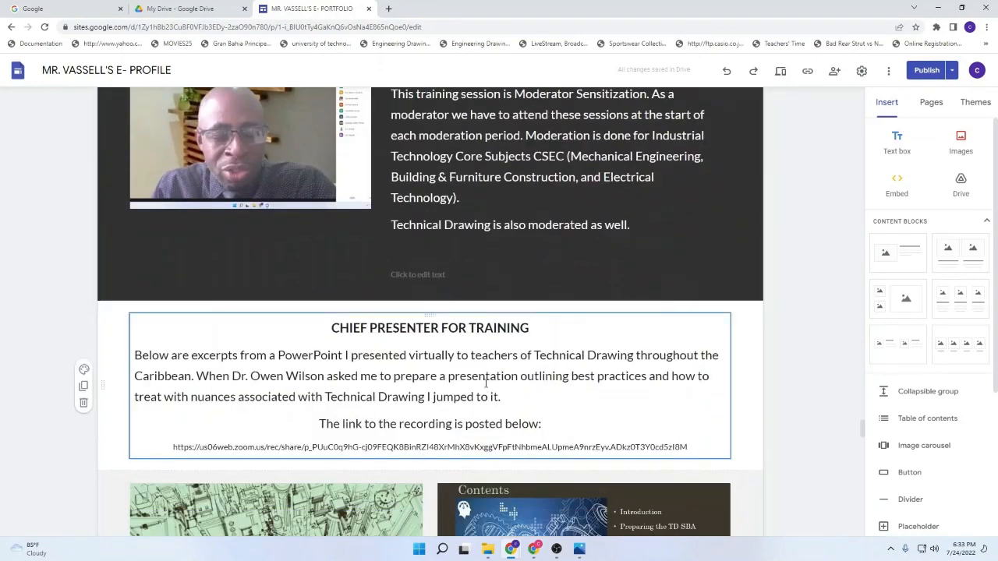
pyautogui.scroll(-4, 485, 383)
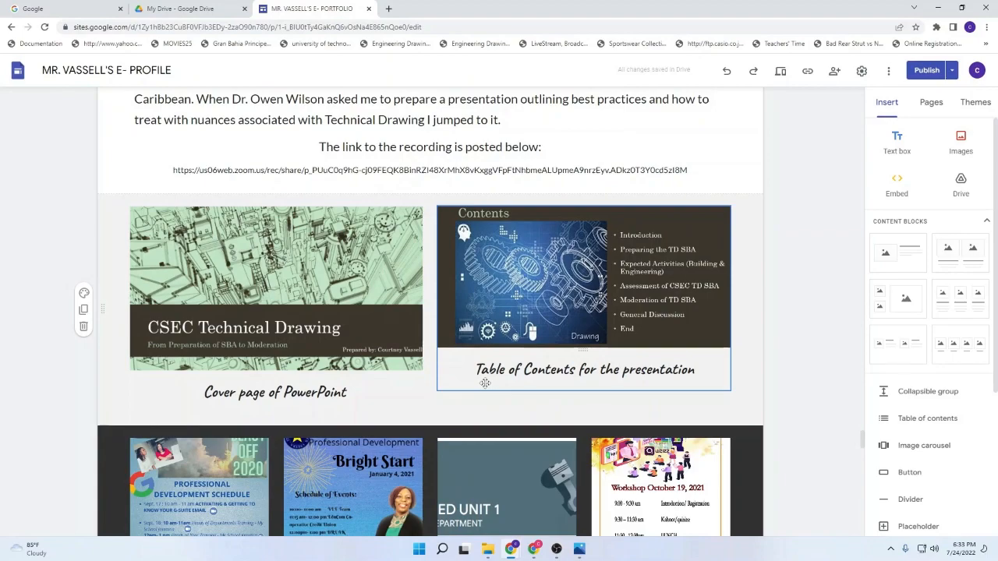
pyautogui.scroll(-12, 485, 383)
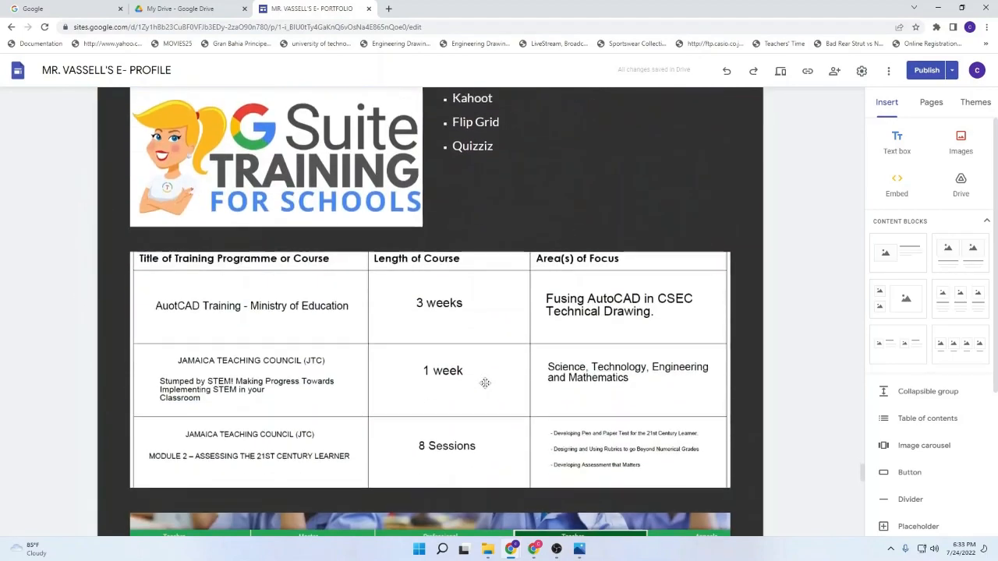
pyautogui.scroll(-15, 485, 383)
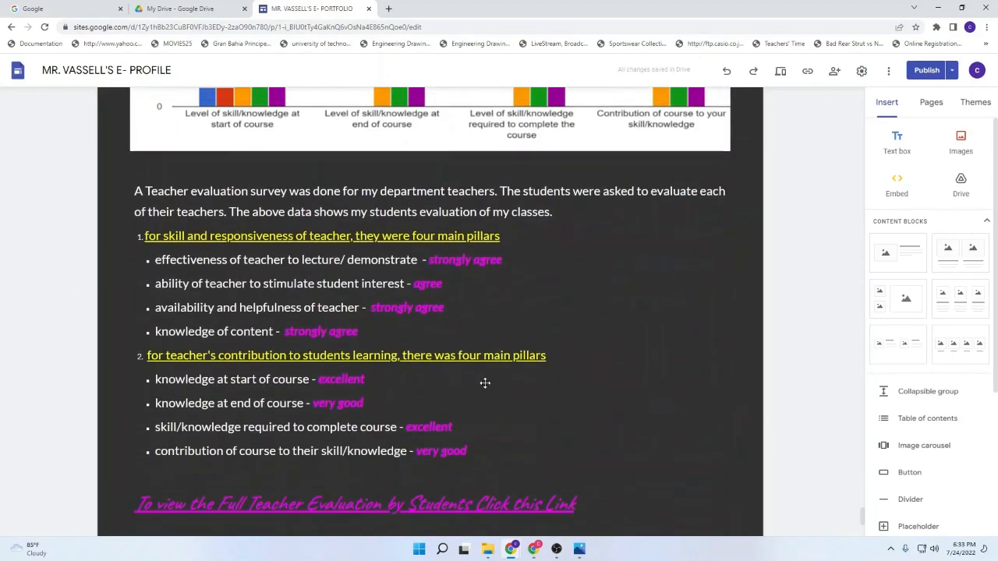
pyautogui.scroll(-4, 485, 382)
pyautogui.scroll(20, 485, 383)
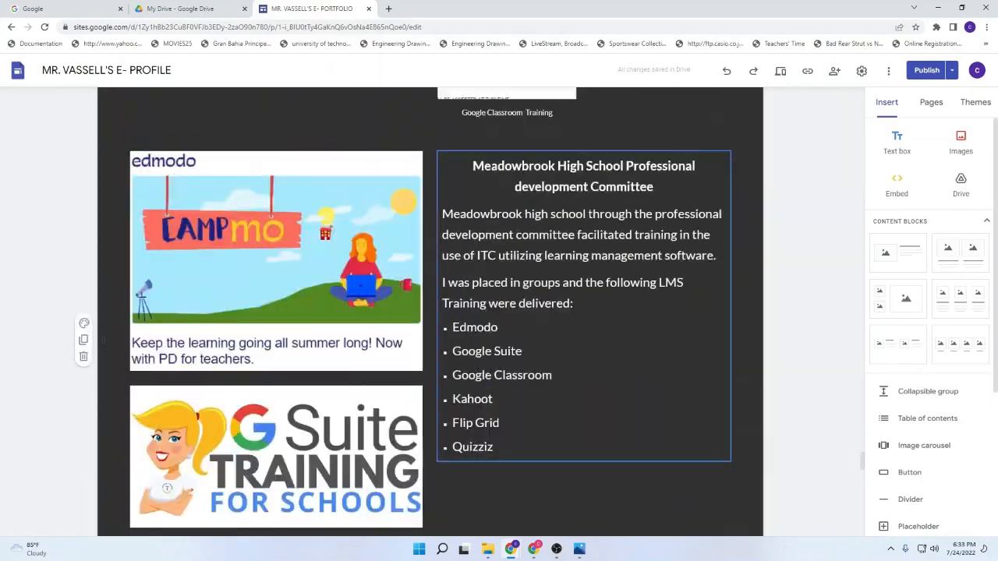
pyautogui.scroll(6, 485, 383)
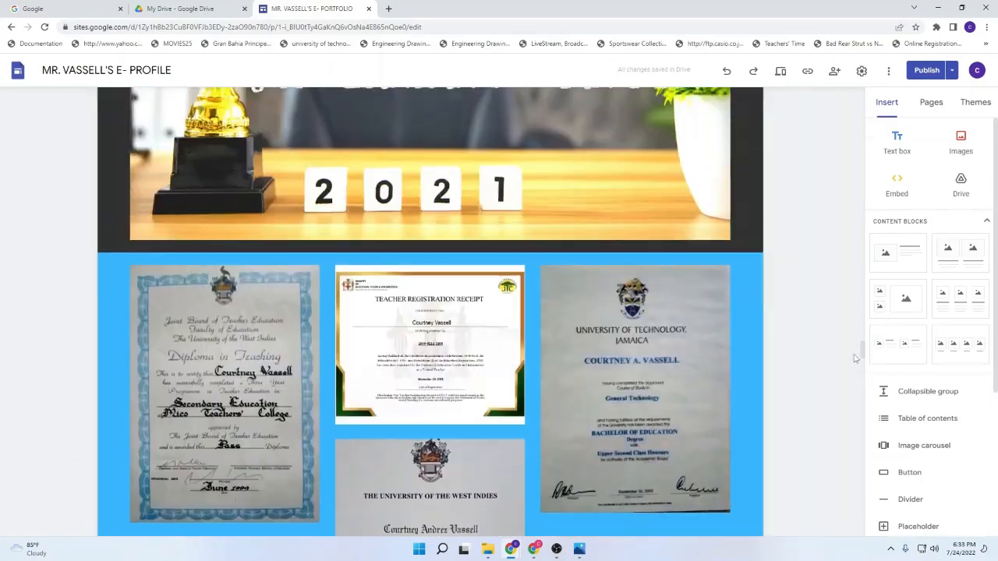
pyautogui.moveTo(862, 353); pyautogui.dragTo(844, 78)
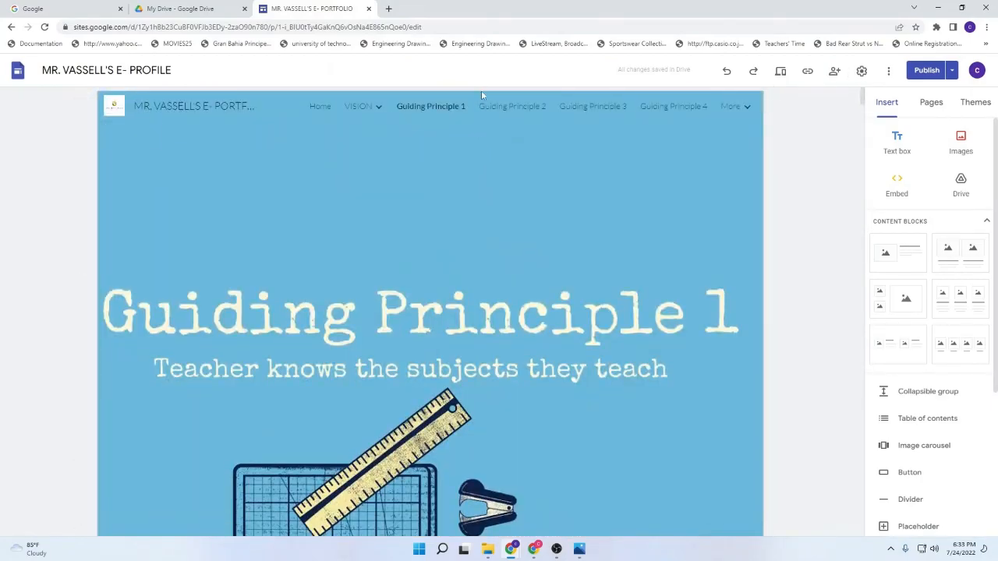
# Step: Open the existing portfolio's Guiding Principle 2 page and review its syllabus, student work and class recording sections
pyautogui.click(512, 107)
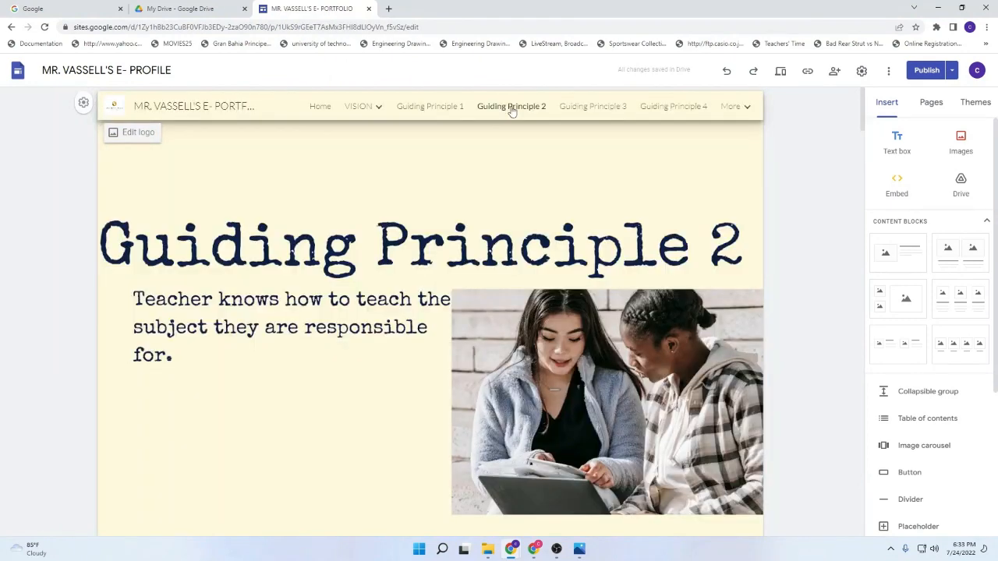
pyautogui.scroll(-2, 525, 179)
pyautogui.scroll(-12, 525, 185)
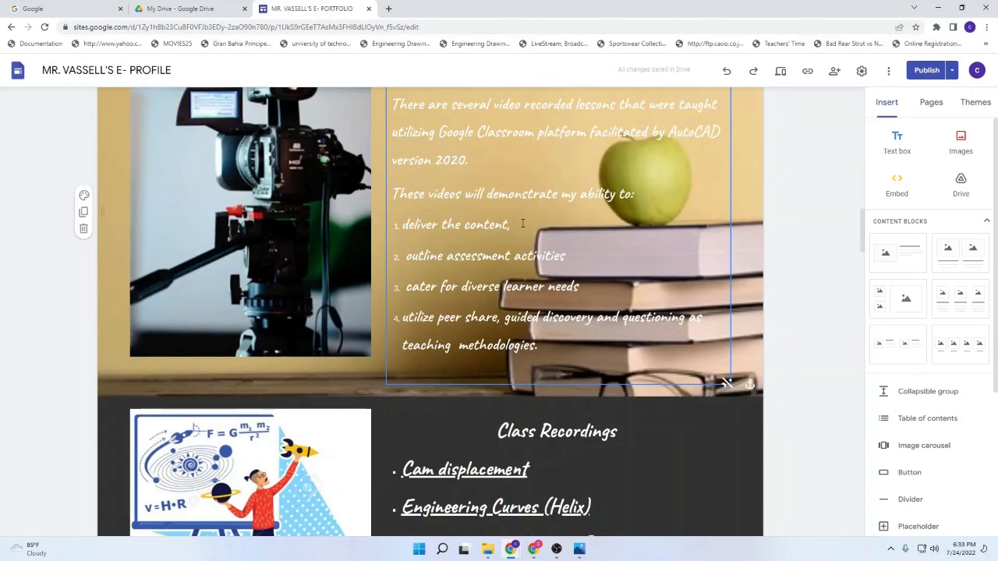
pyautogui.scroll(8, 523, 224)
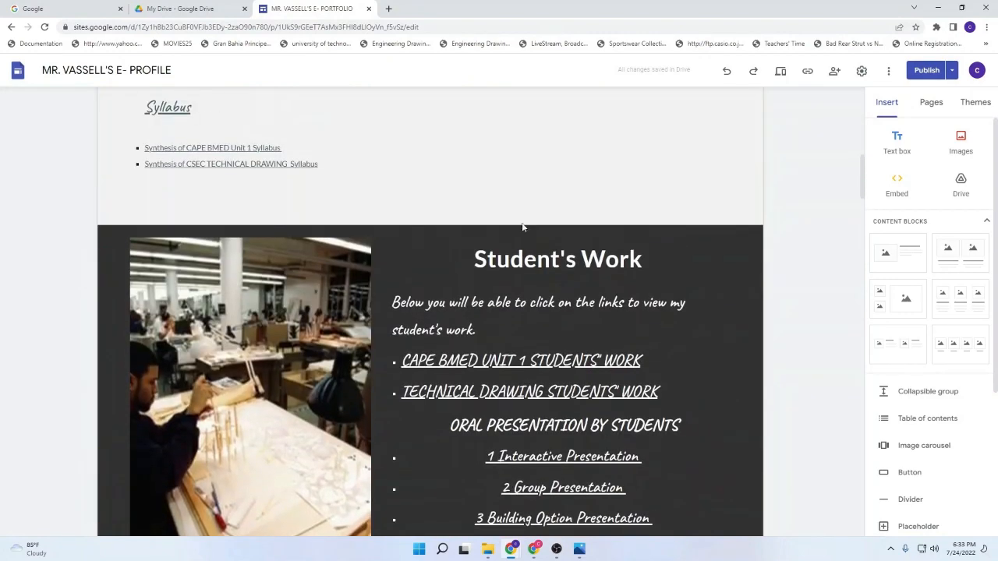
pyautogui.scroll(6, 522, 227)
pyautogui.moveTo(512, 254)
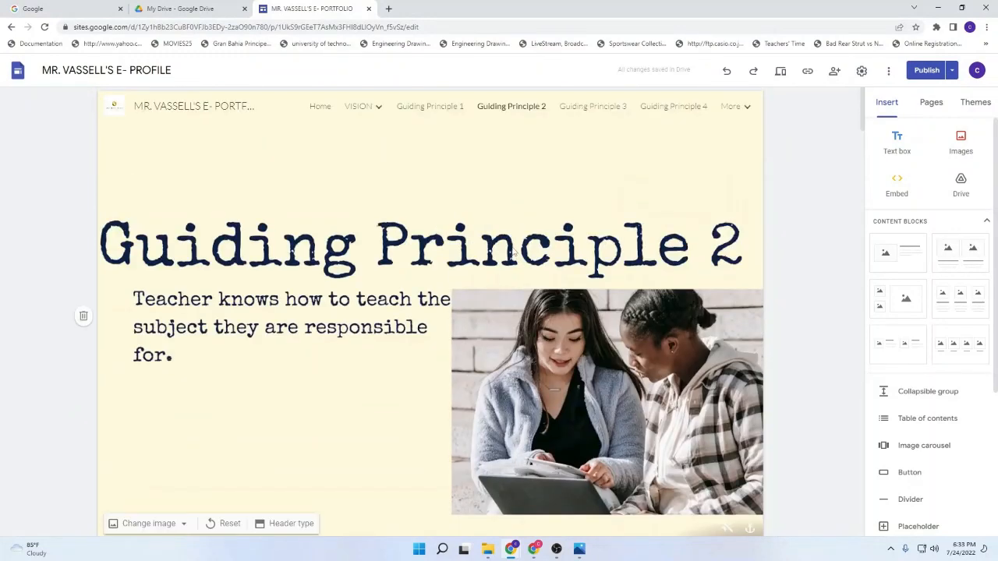
# Step: Revisit the existing portfolio's Guiding Principle 1 page and open its Home page
pyautogui.click(425, 108)
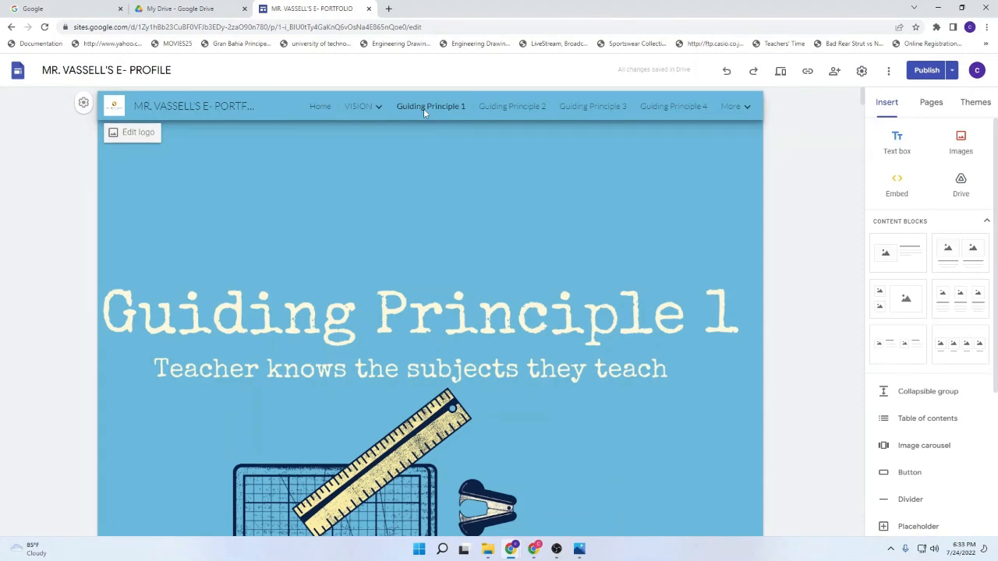
pyautogui.moveTo(352, 112)
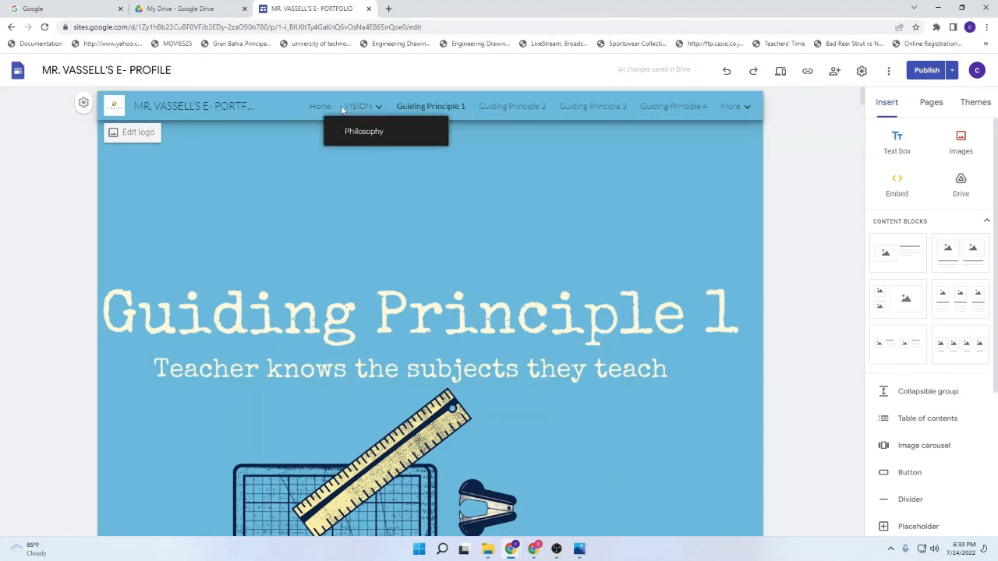
pyautogui.click(318, 106)
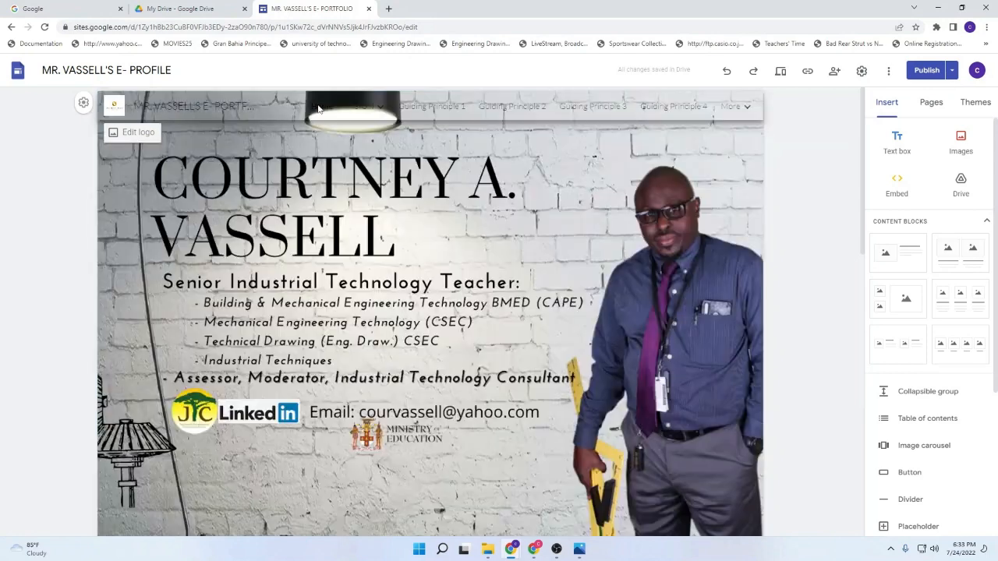
# Step: Switch back to the Teach-Vassell E-Portfolio window, check the My Drive folders, and open the new site's Guiding Principle 2 page
pyautogui.click(940, 9)
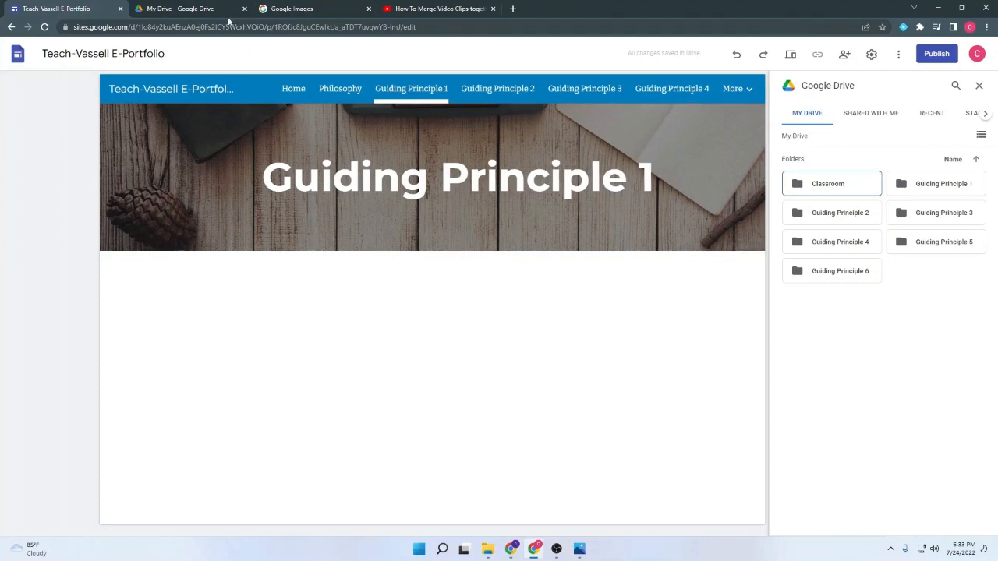
pyautogui.click(199, 8)
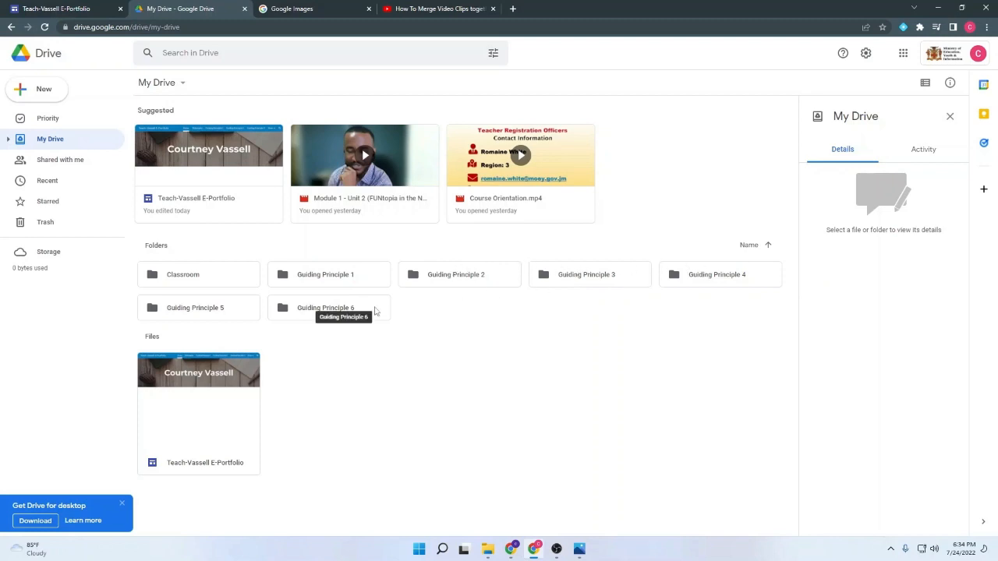
pyautogui.click(71, 8)
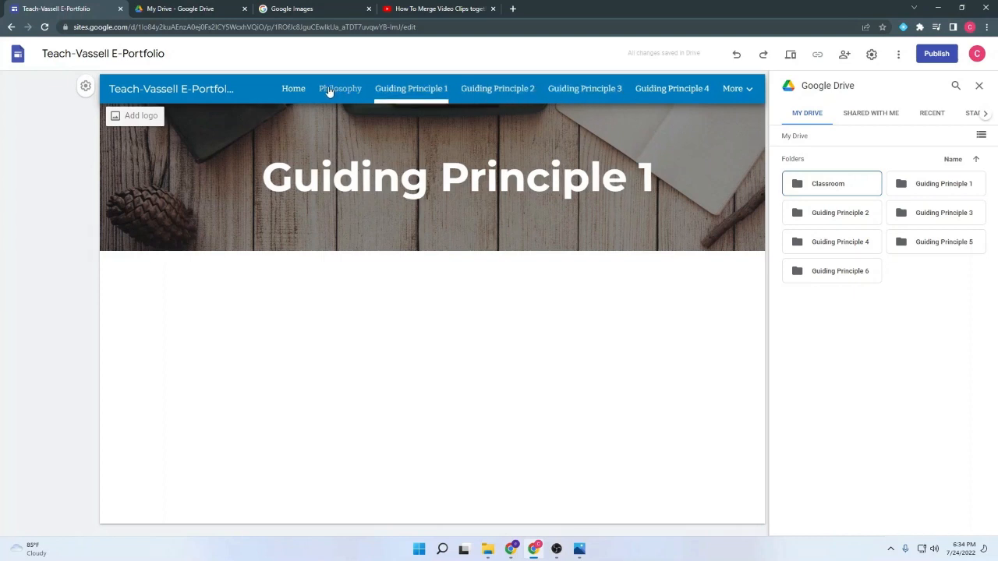
pyautogui.click(484, 93)
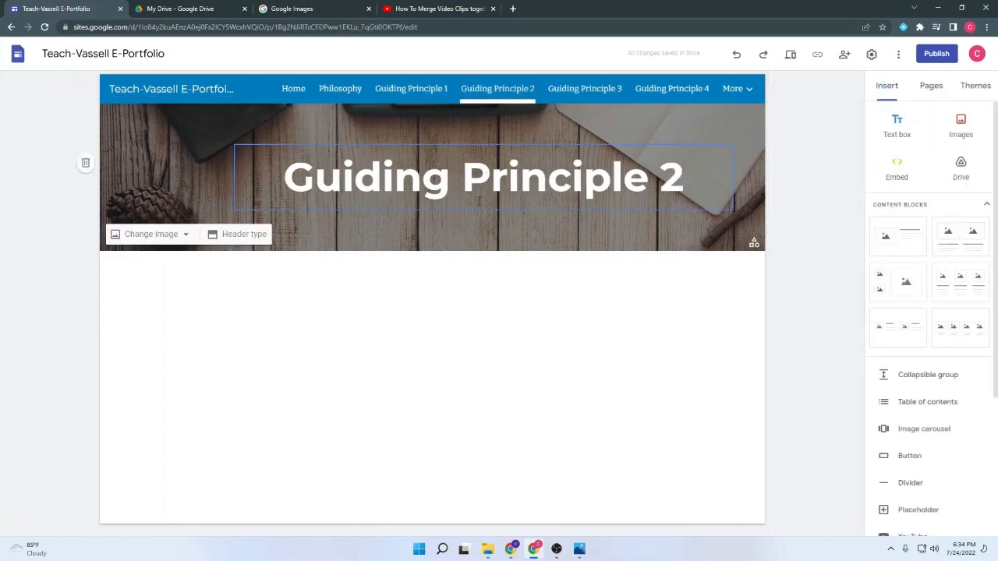